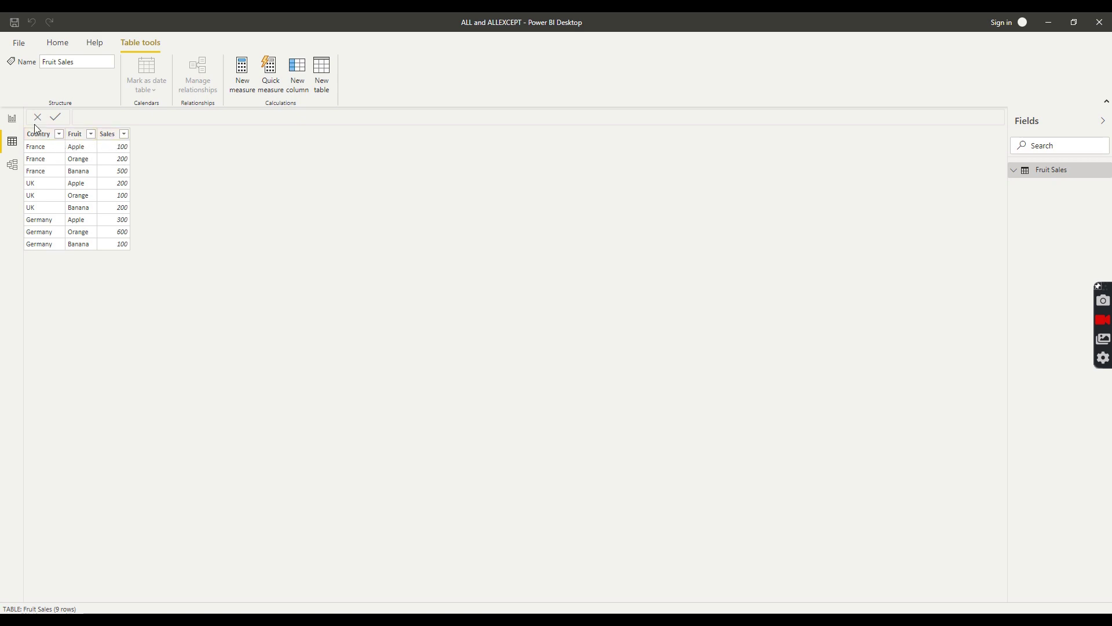
- Go to the ALL report page and select the Sum of Sales matrix to see its fields
click(12, 118)
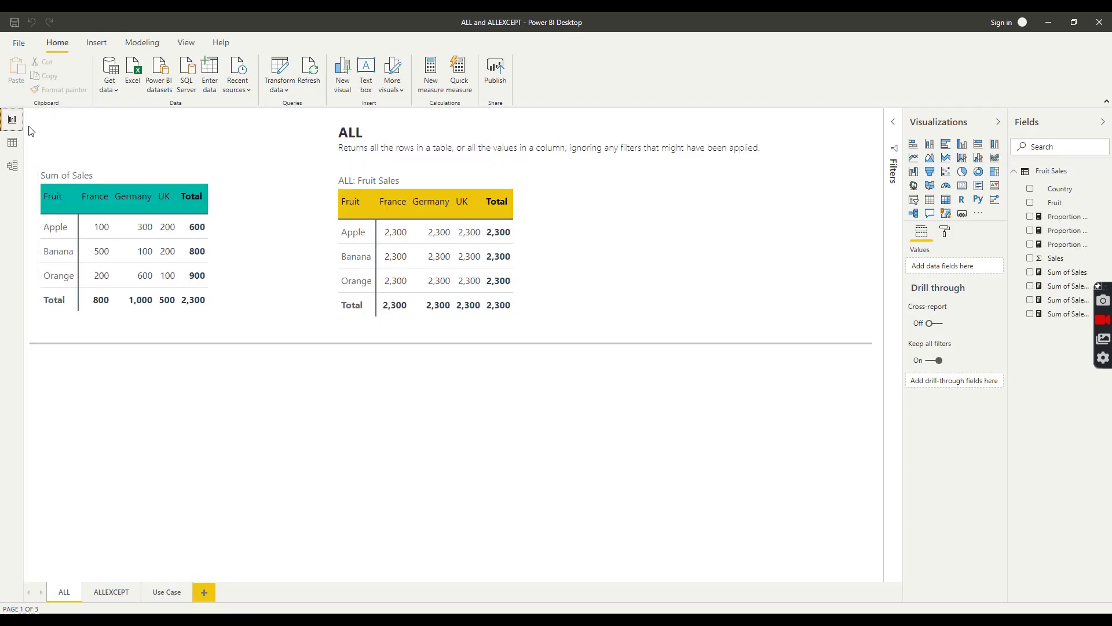
click(229, 229)
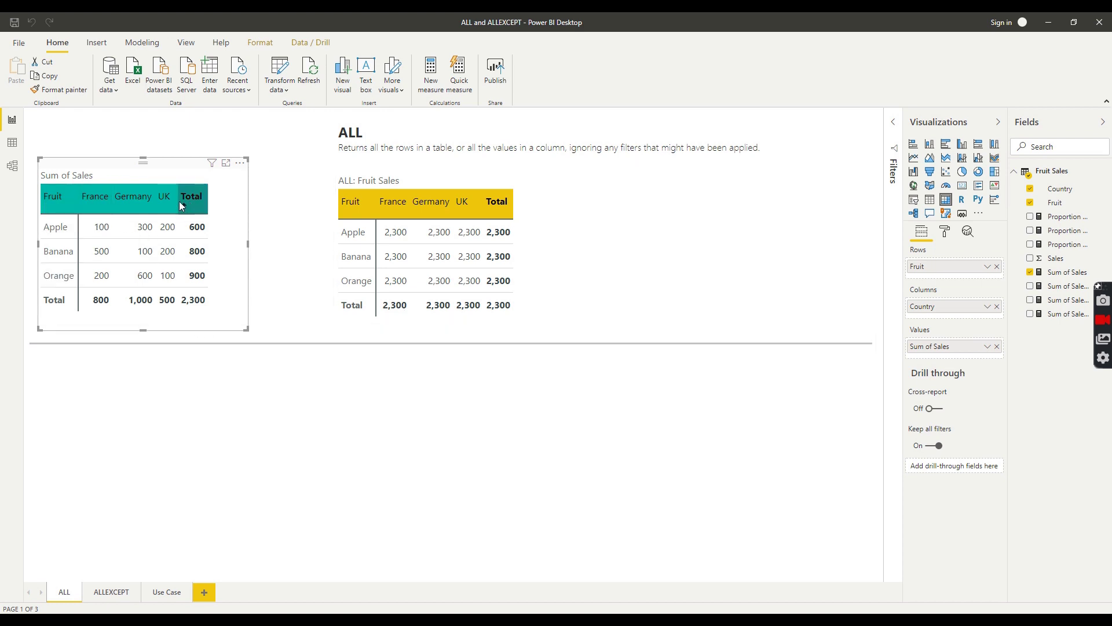
- Review the Sum of Sales SUM formula, then widen the Fields pane so full measure names show
click(1065, 274)
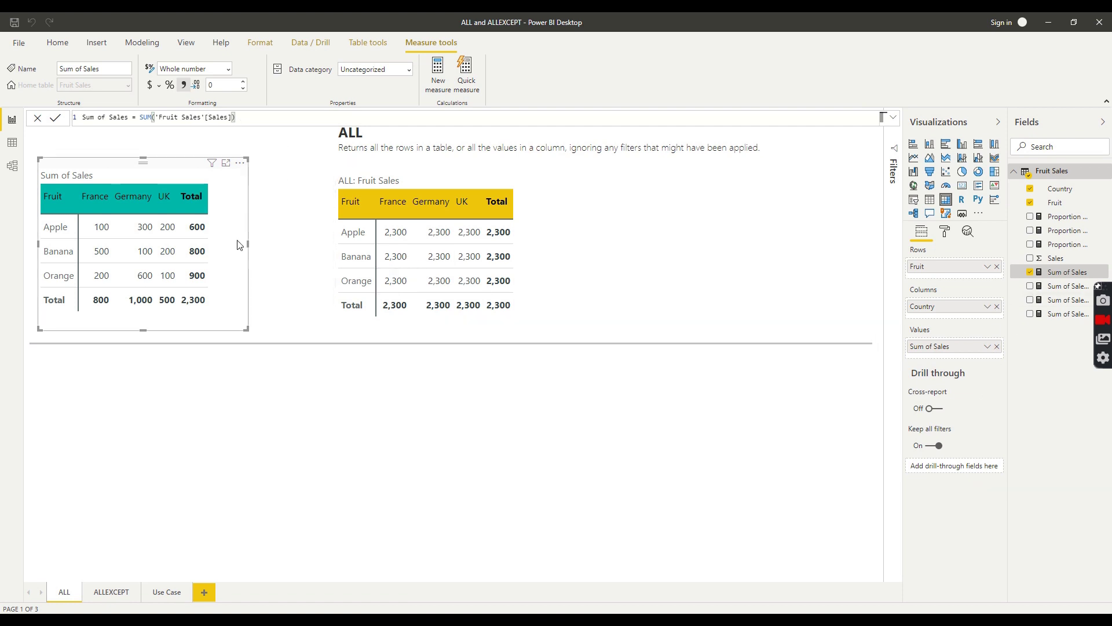
click(253, 243)
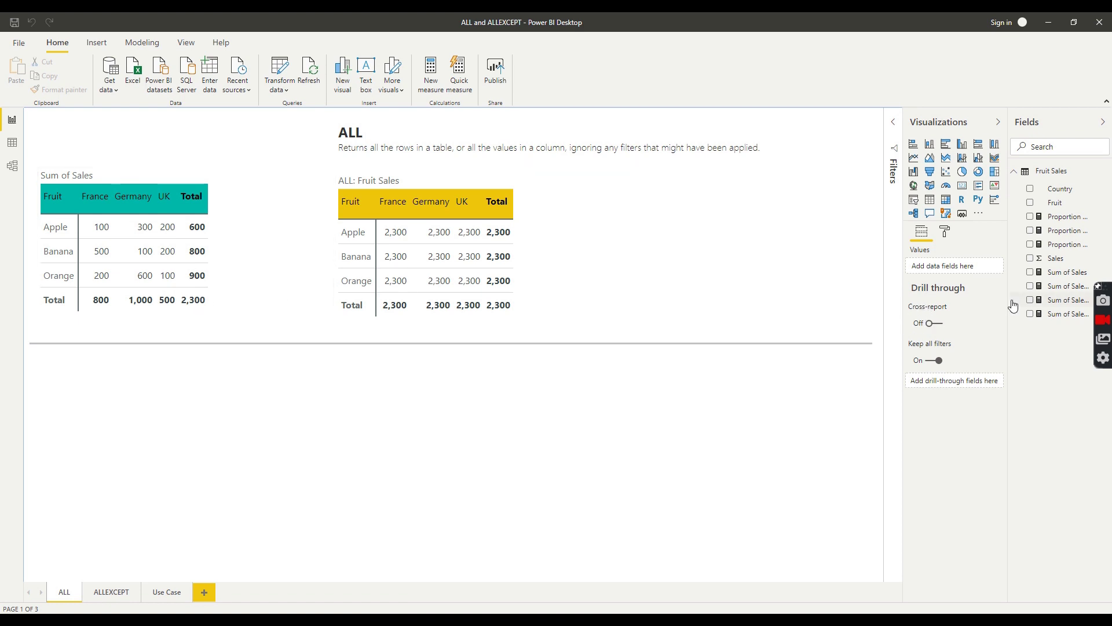
drag(1009, 299, 925, 308)
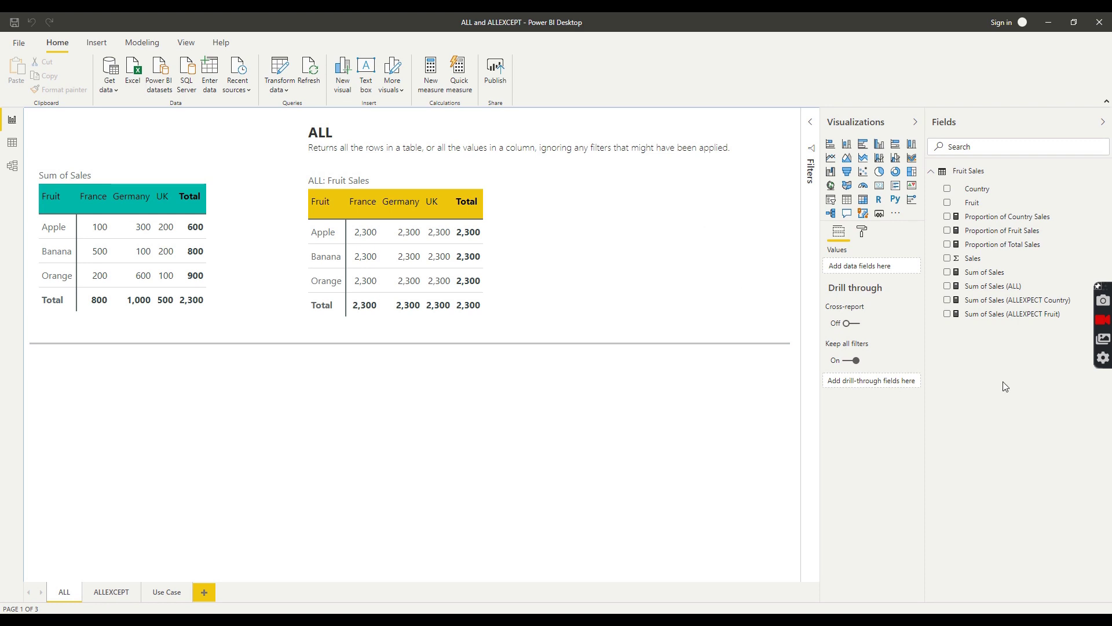
- Add a space after the comma in the Sum of Sales (ALL) formula, then select the ALL: Fruit Sales matrix
click(988, 290)
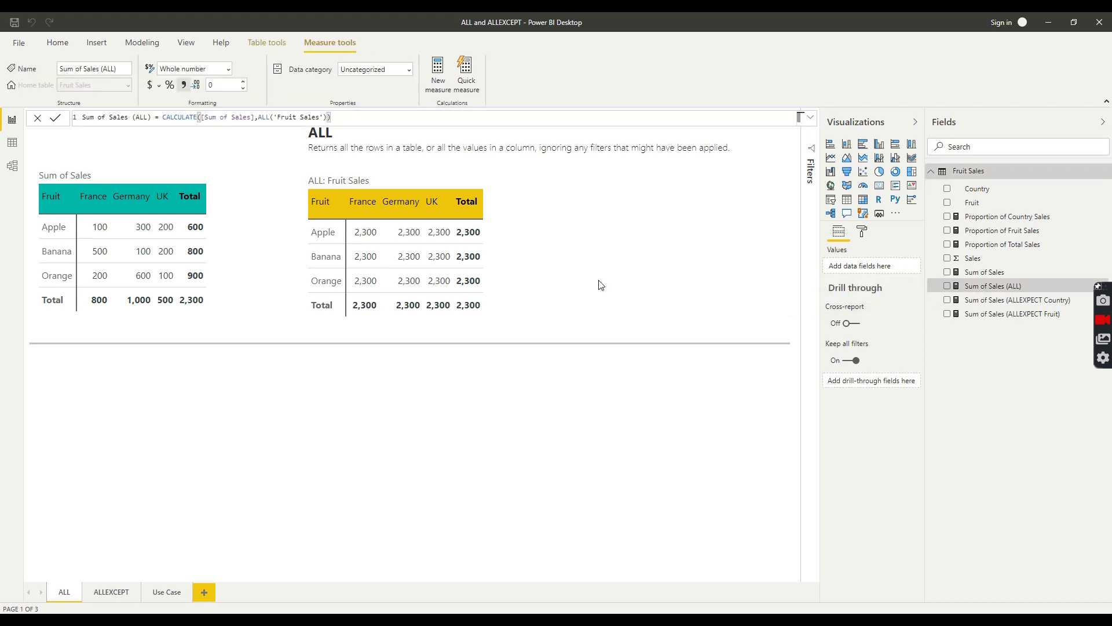
double_click(163, 118)
click(202, 117)
click(259, 119)
click(333, 117)
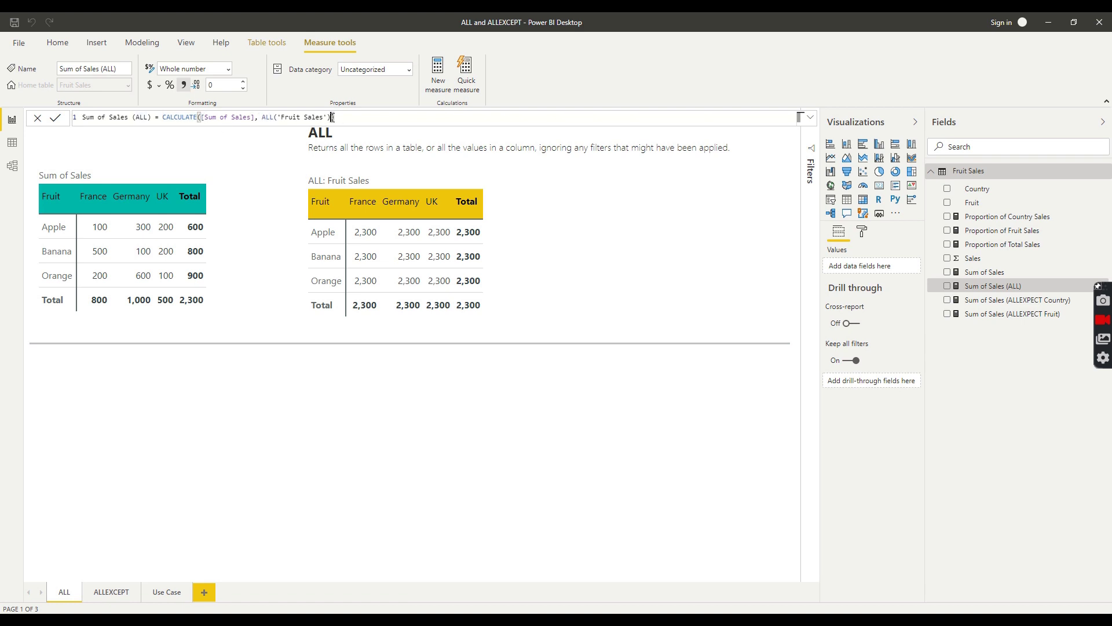
double_click(264, 119)
click(255, 118)
drag(203, 119, 253, 120)
click(263, 118)
drag(262, 119, 274, 118)
click(332, 117)
click(492, 248)
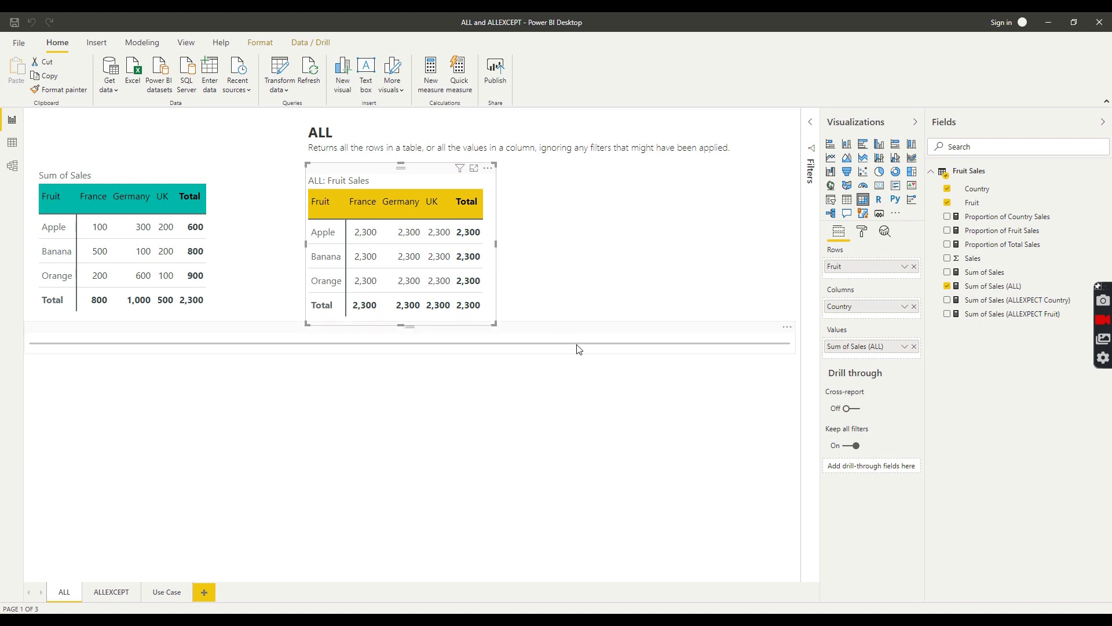
- Change Sum of Sales (ALL) to use ALL('Fruit Sales'[Country]) as its filter argument
click(991, 286)
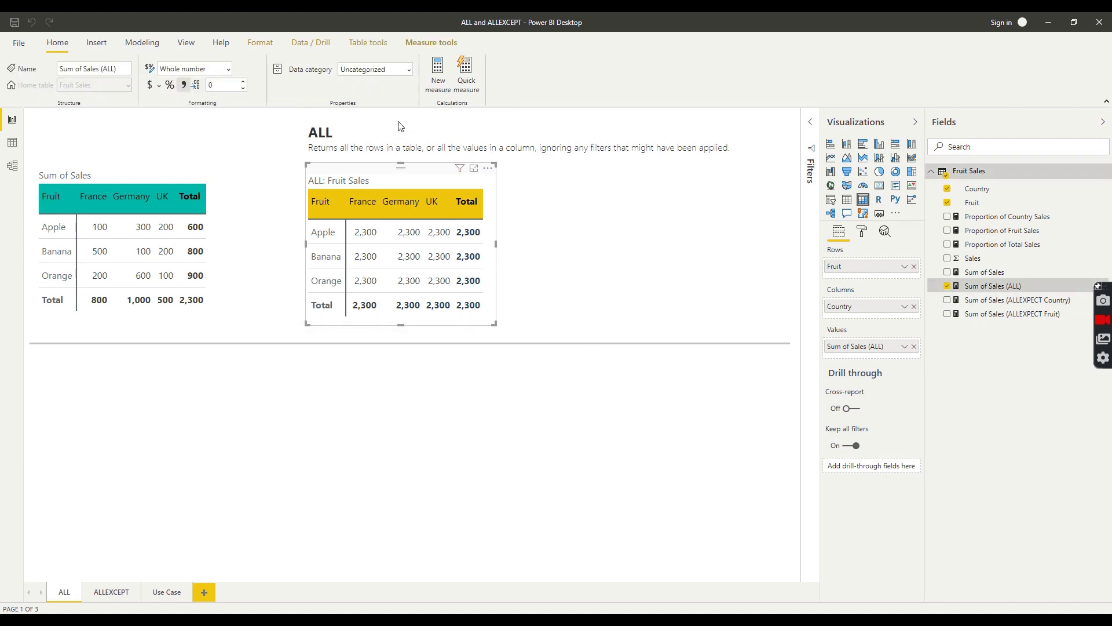
click(328, 117)
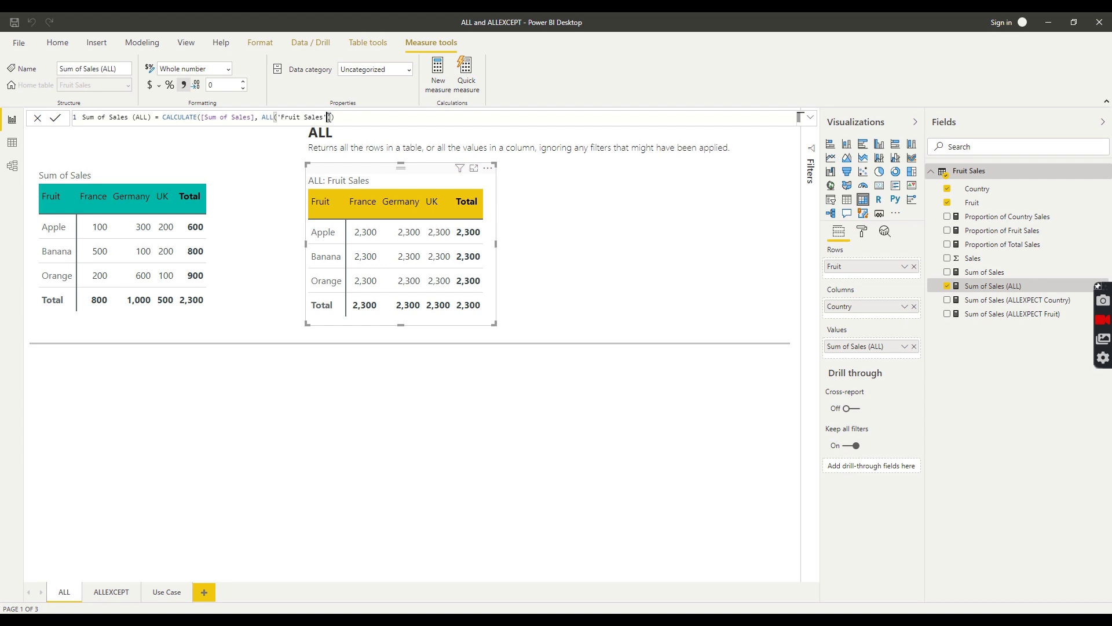
key(Tab)
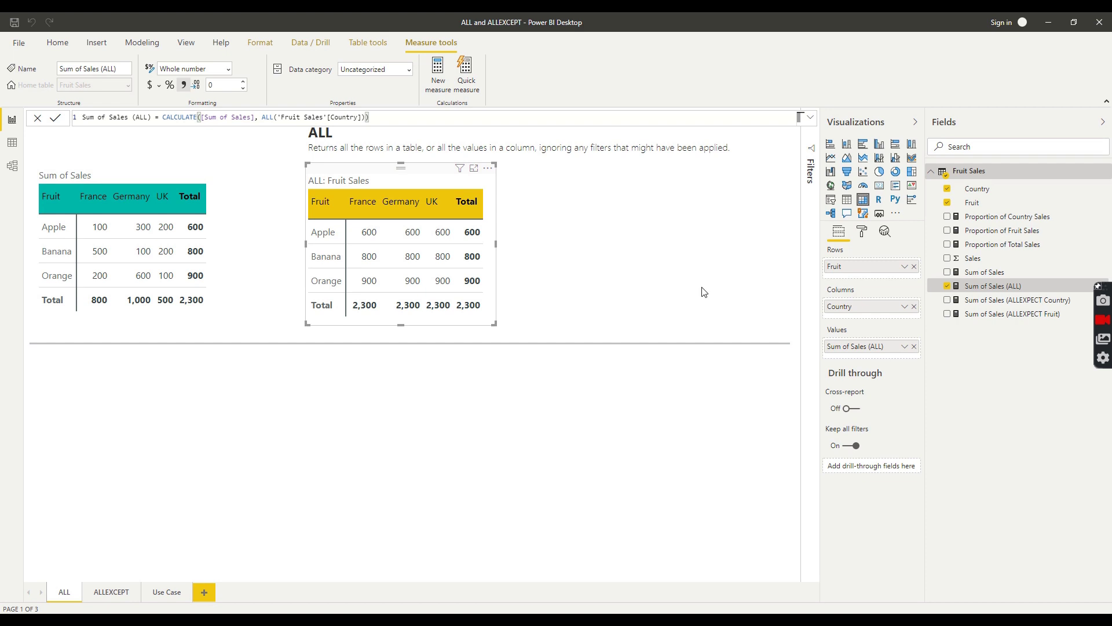
- Replace Country with 'Fruit Sales'[Fruit] inside the ALL argument of Sum of Sales (ALL)
double_click(346, 119)
text(Fruit)
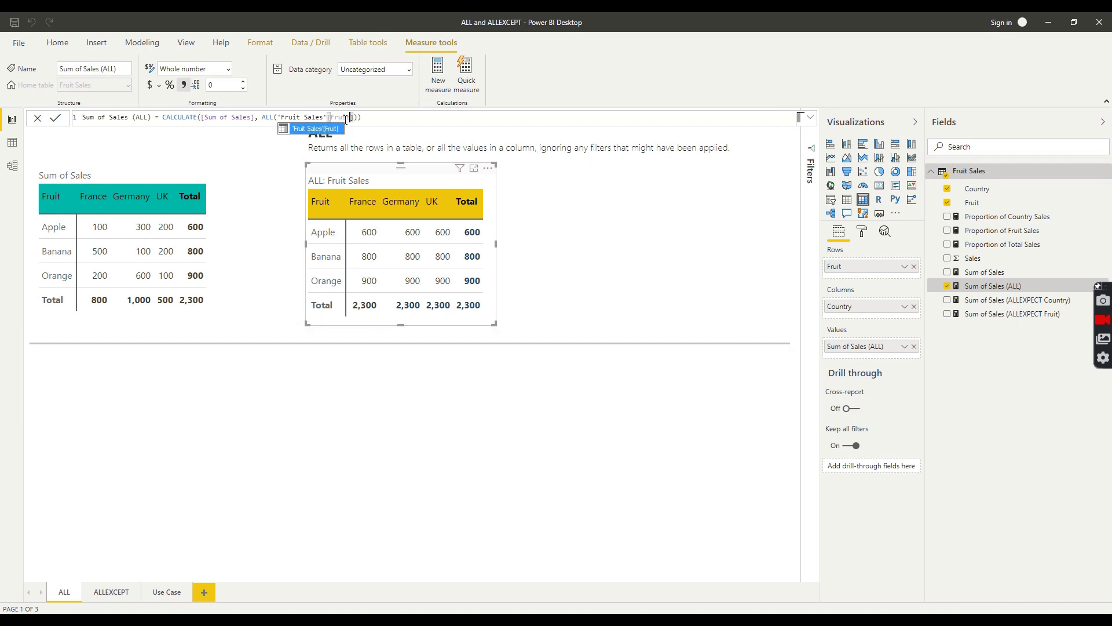
click(55, 118)
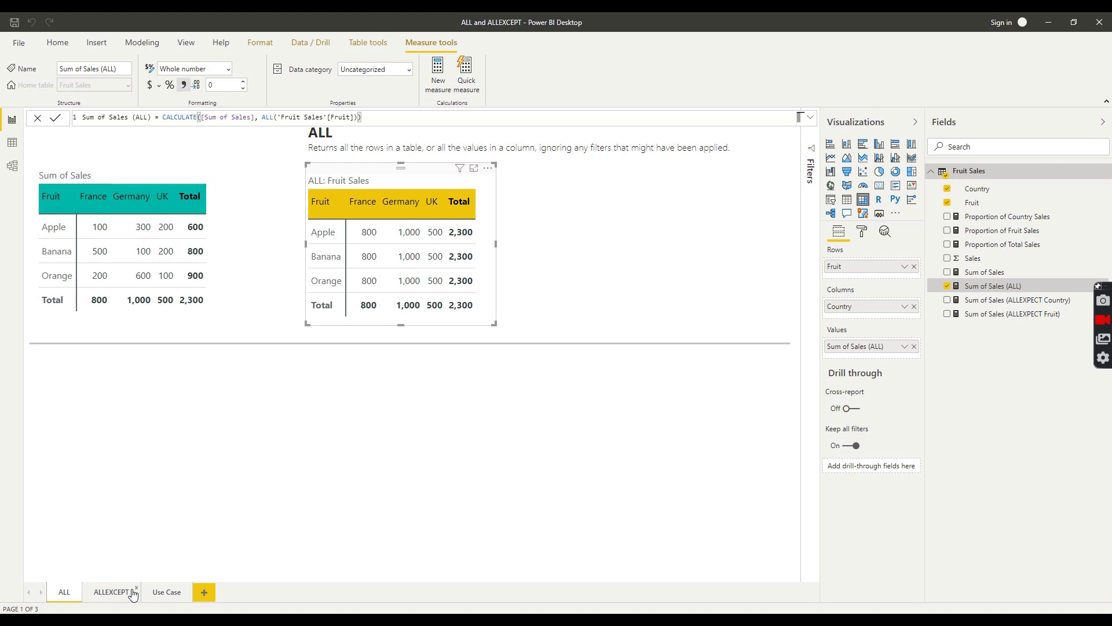
- Switch to the ALLEXCEPT report page
click(108, 596)
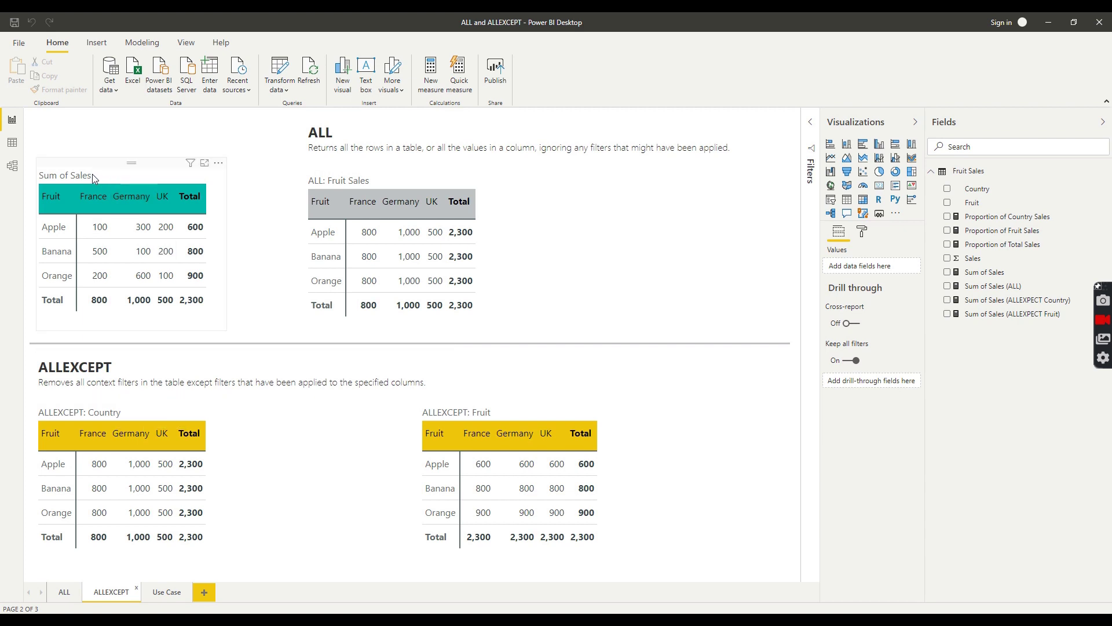
- Space out the Sum of Sales (ALLEXCEPT Country) formula, commit it, then view Sum of Sales (ALL)
click(128, 175)
click(123, 409)
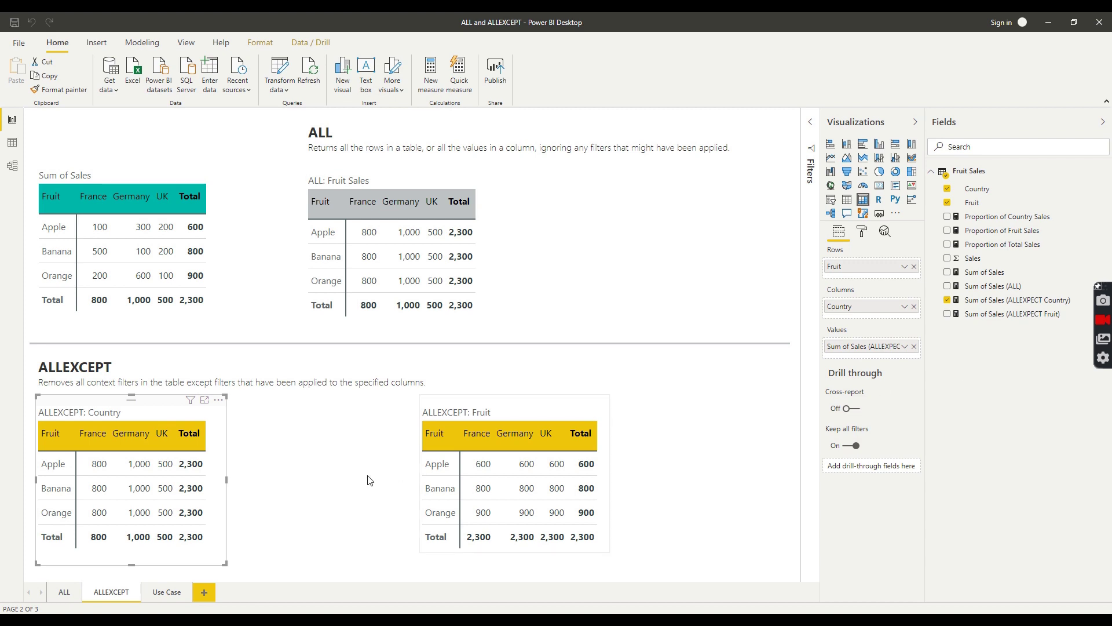
click(1037, 300)
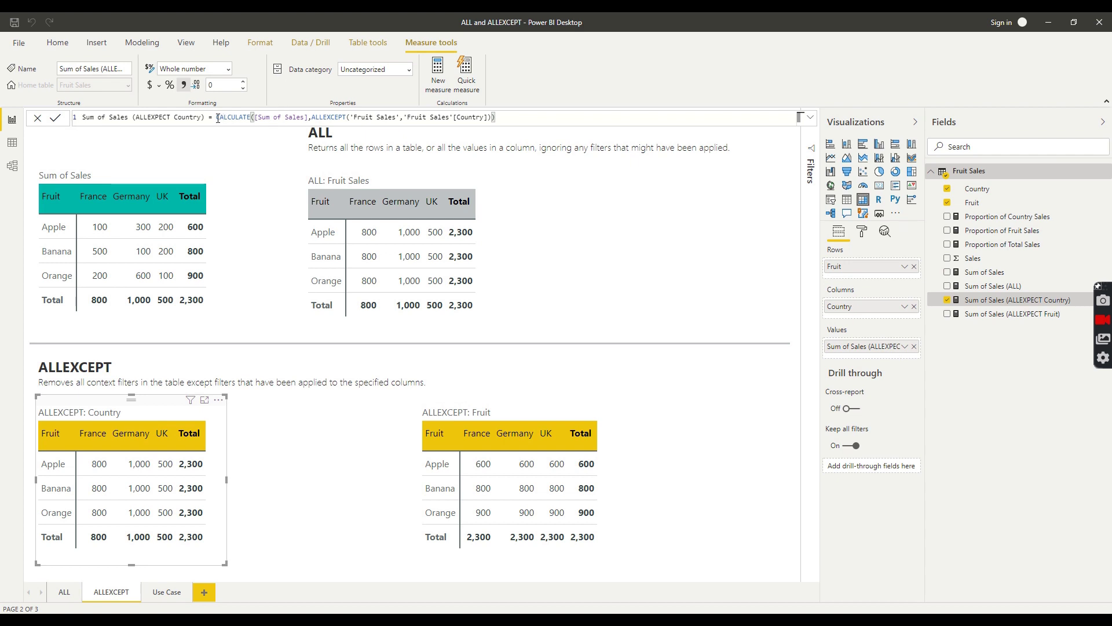
click(312, 118)
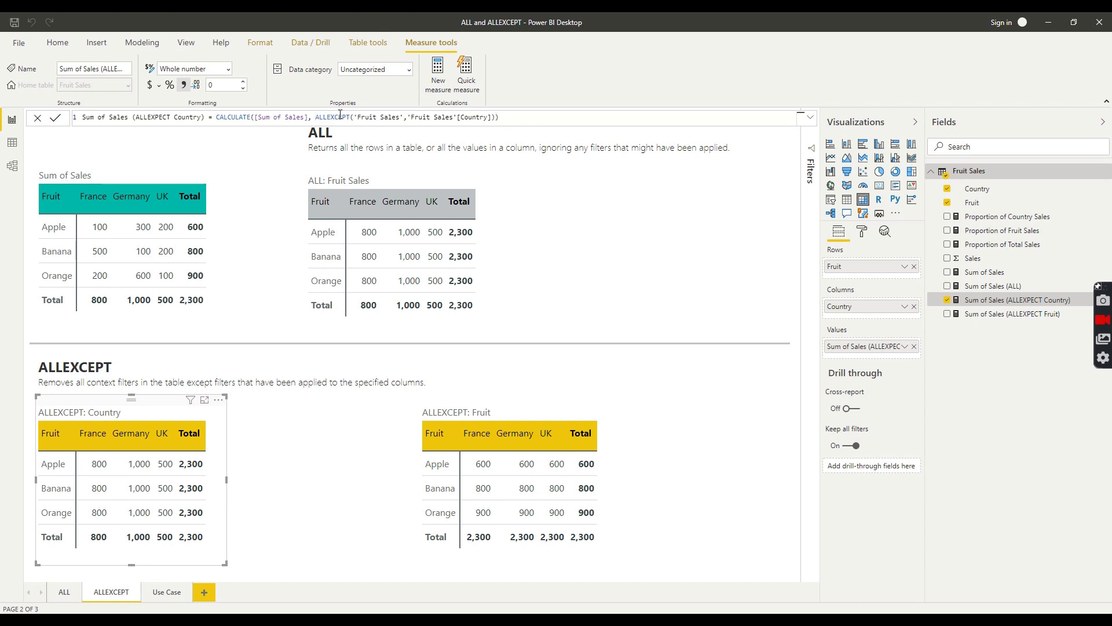
drag(403, 117, 492, 119)
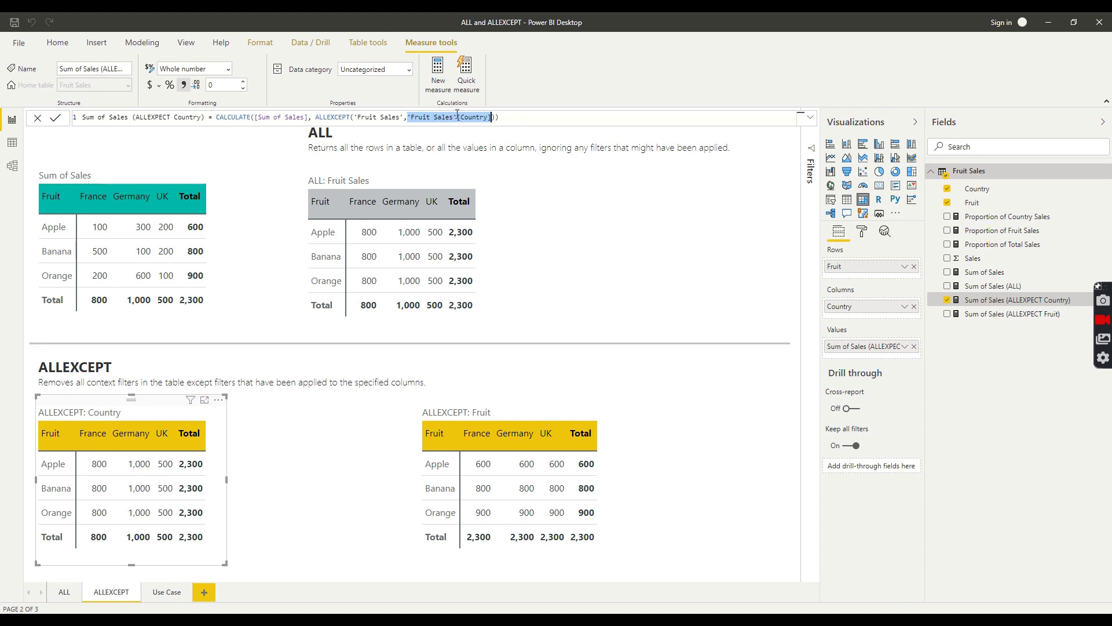
click(488, 117)
click(475, 117)
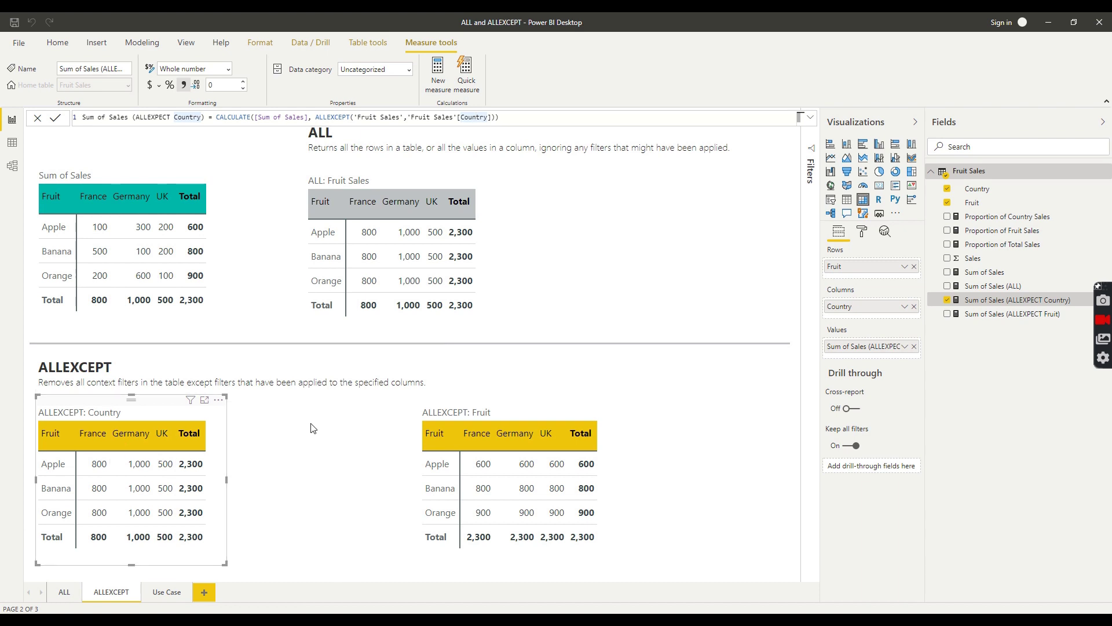
click(98, 452)
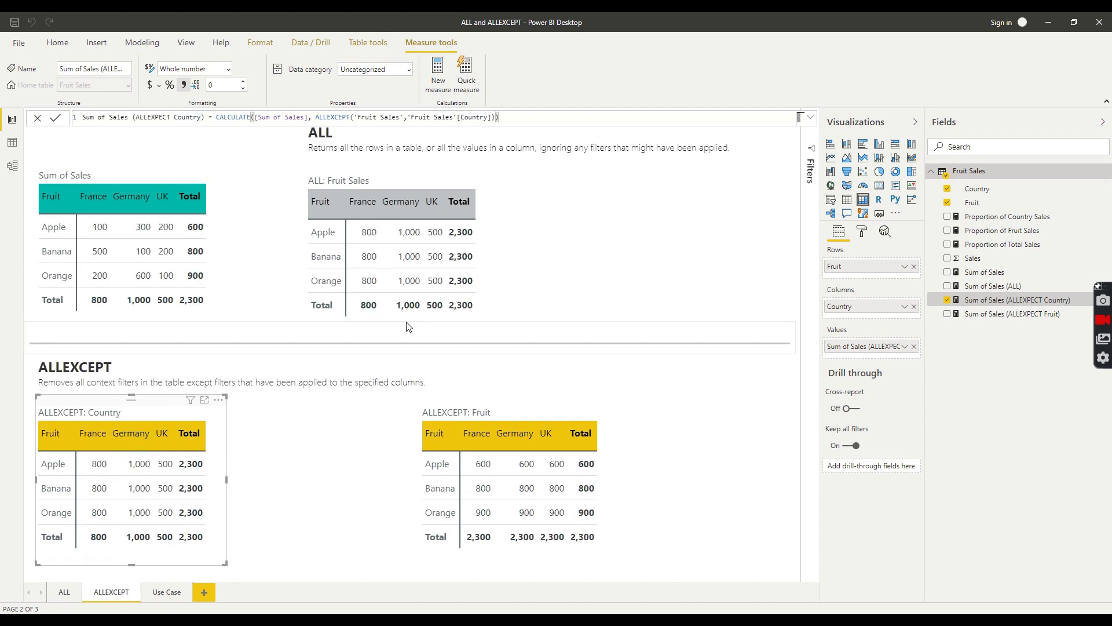
click(993, 285)
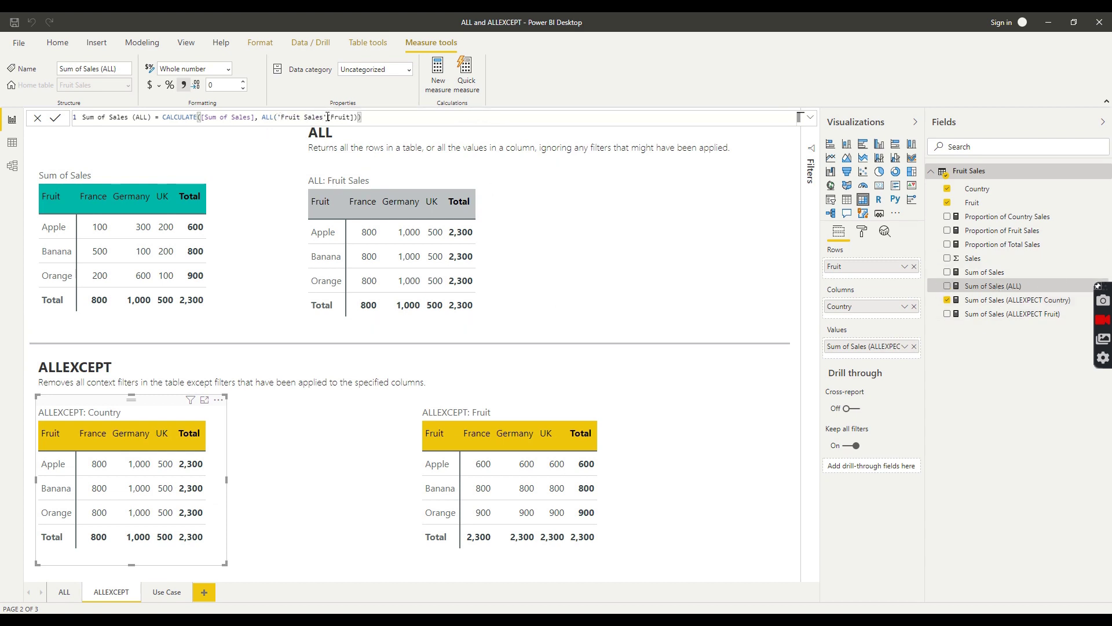
- Show the Sum of Sales (ALLEXCEPT Country) formula again for comparison
click(1035, 299)
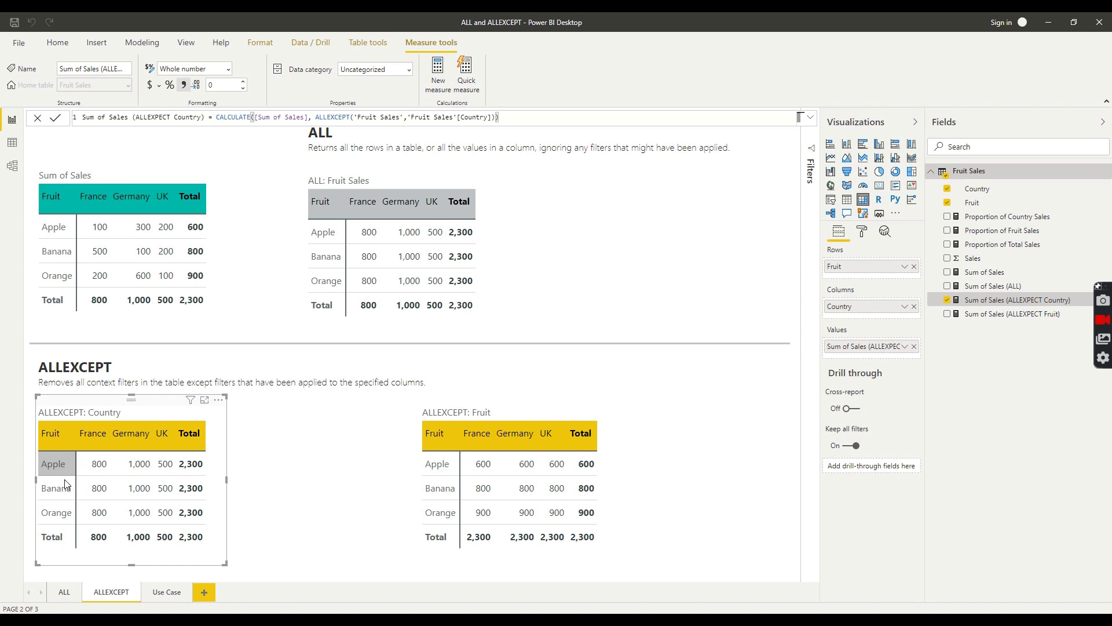
click(689, 405)
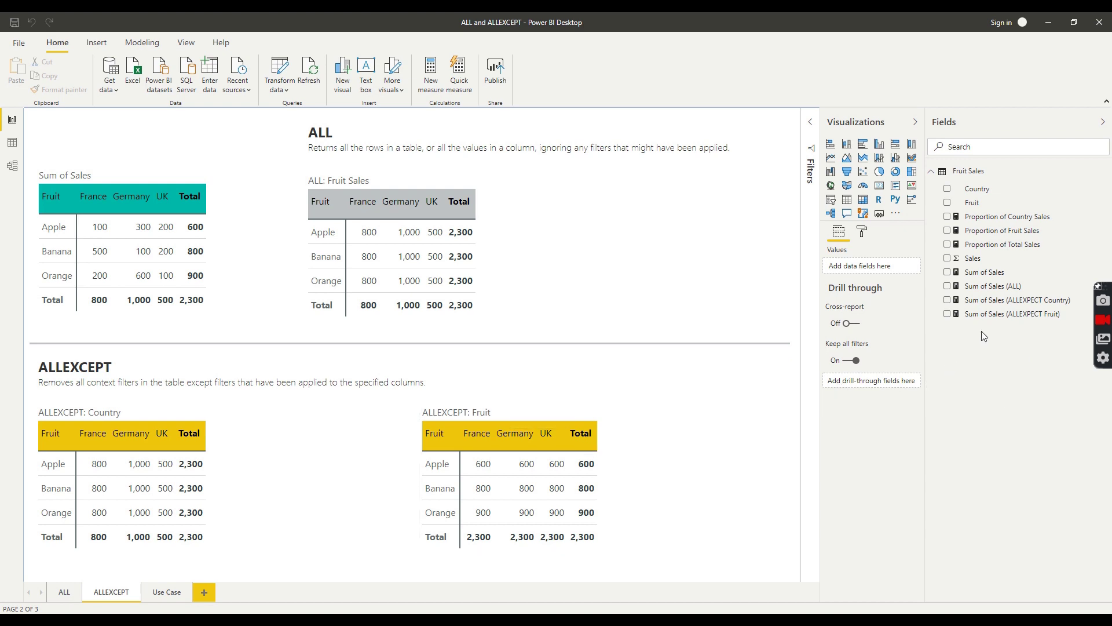
- Review the Sum of Sales (ALLEXCEPT Fruit) DAX formula, then deselect the measure
click(1011, 315)
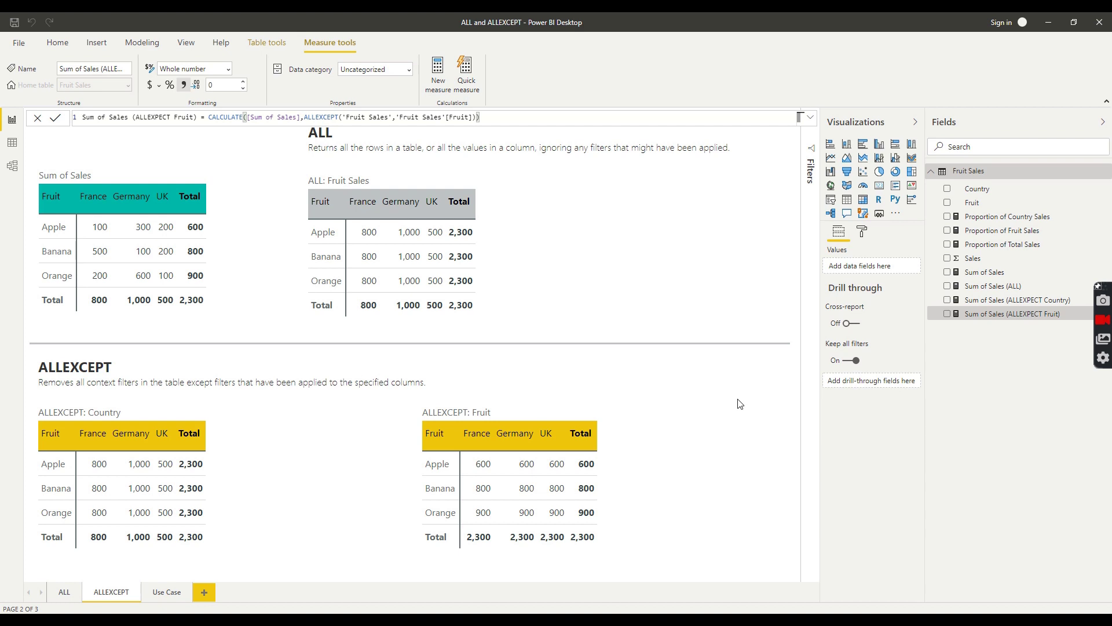
click(662, 272)
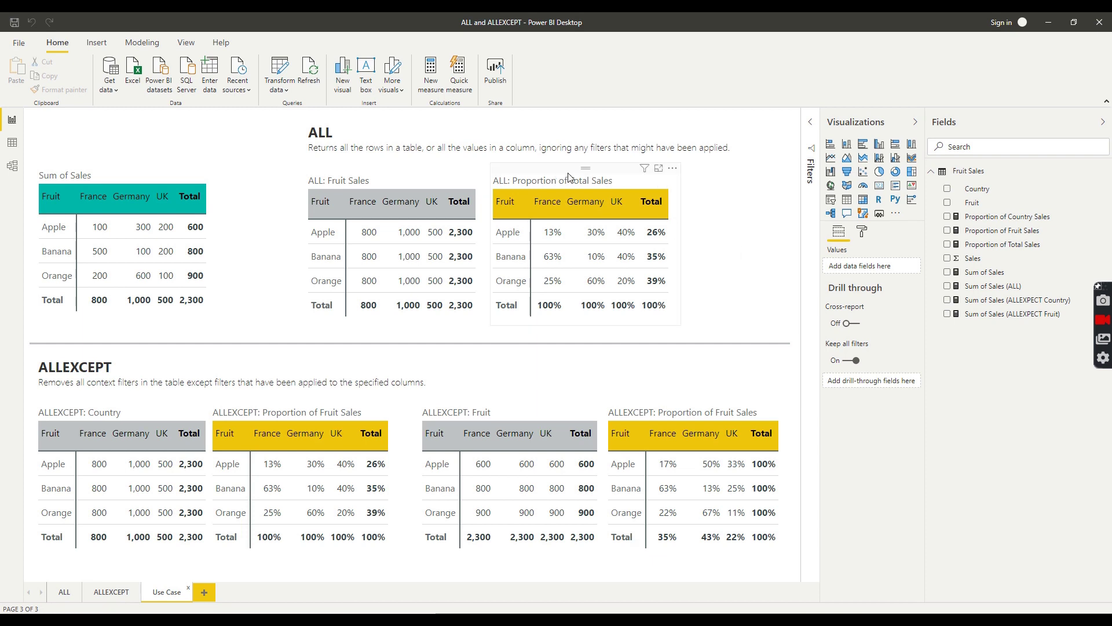
- Select the Proportion of Total Sales measure to edit its formula
click(1012, 251)
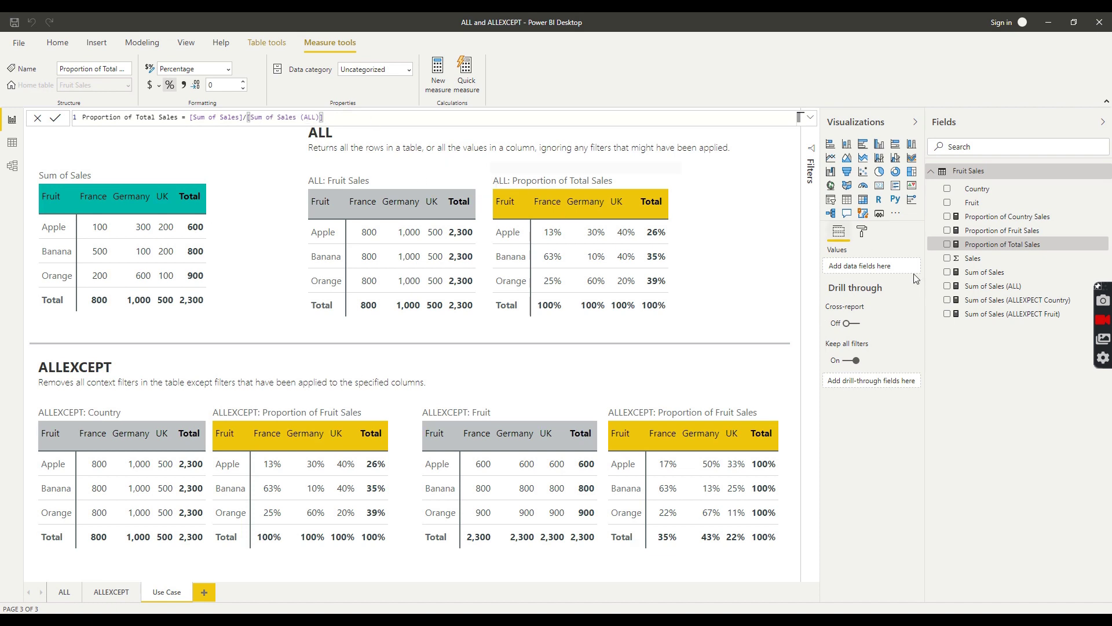
- Change Sum of Sales (ALL) to use ALL('Fruit Sales') so the matrix reads 2,300 everywhere
click(1009, 289)
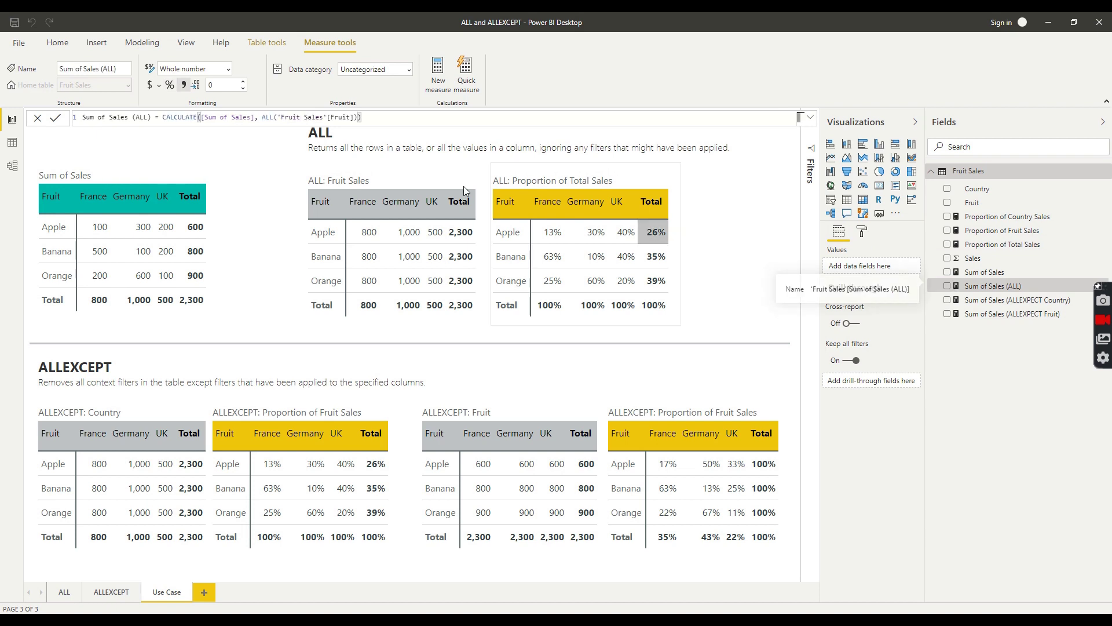
drag(328, 115, 355, 116)
key(BackSpace)
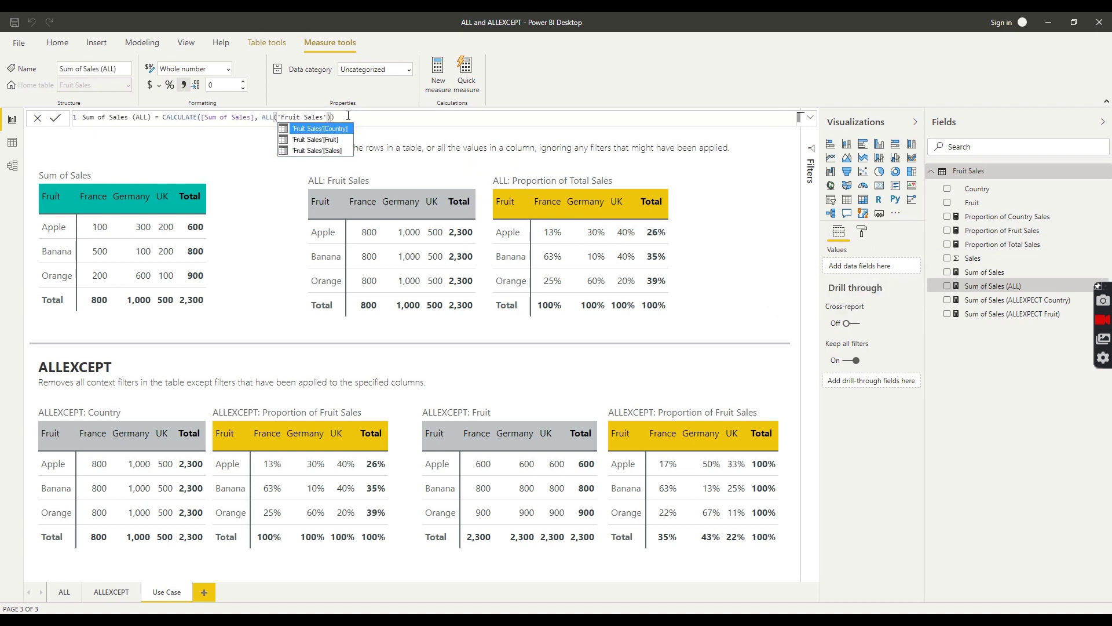
key(End)
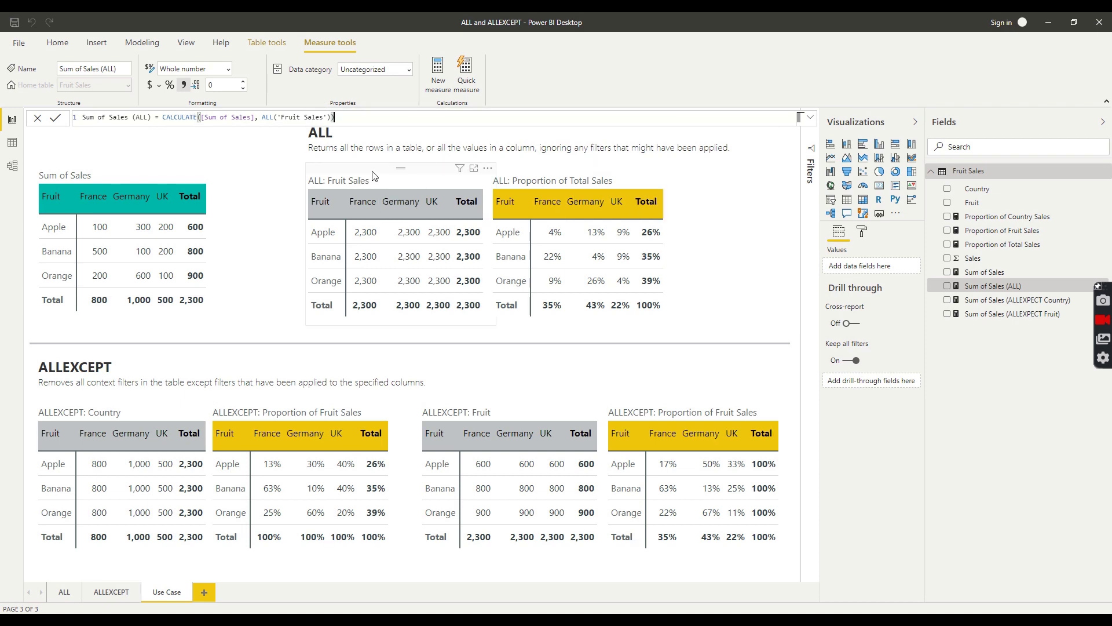
click(358, 184)
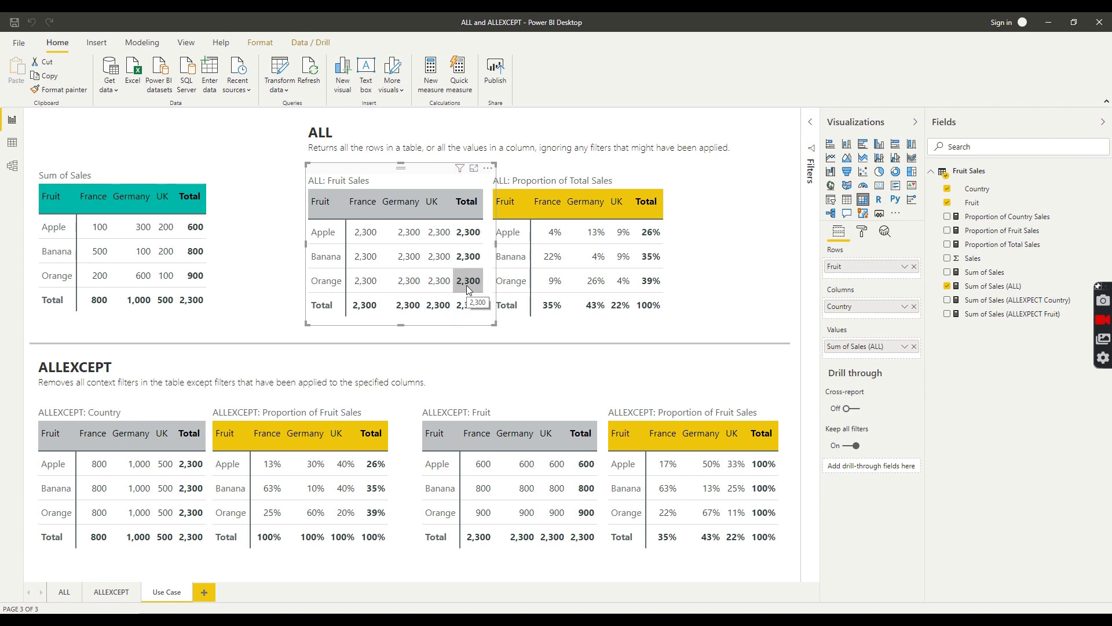
- Check the fields of both ALL matrices and display the Proportion of Total Sales DAX
click(619, 172)
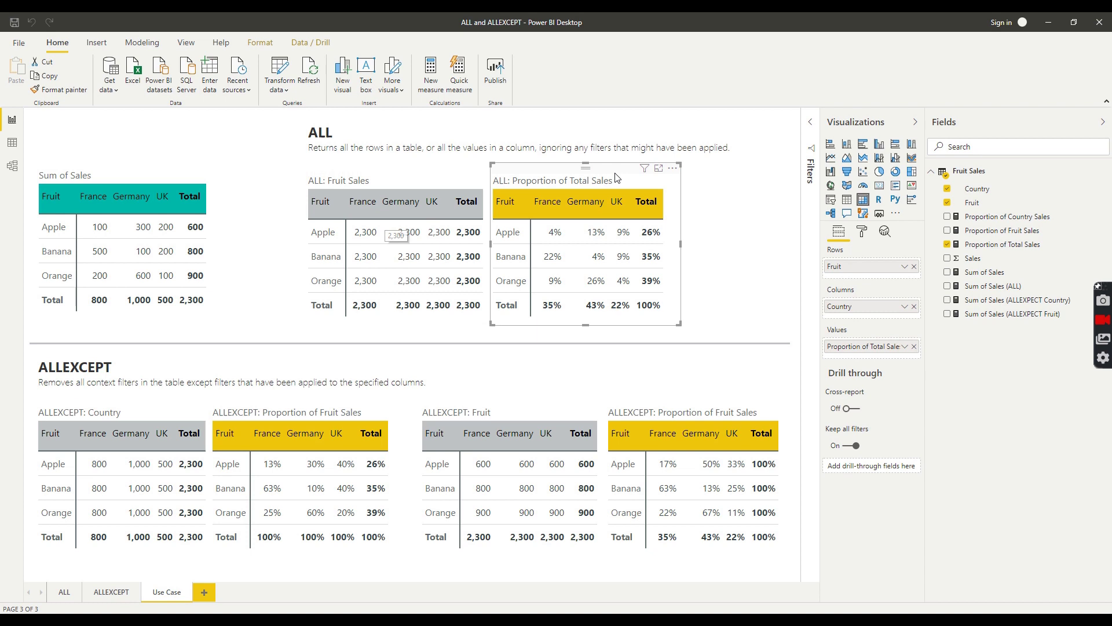
click(402, 205)
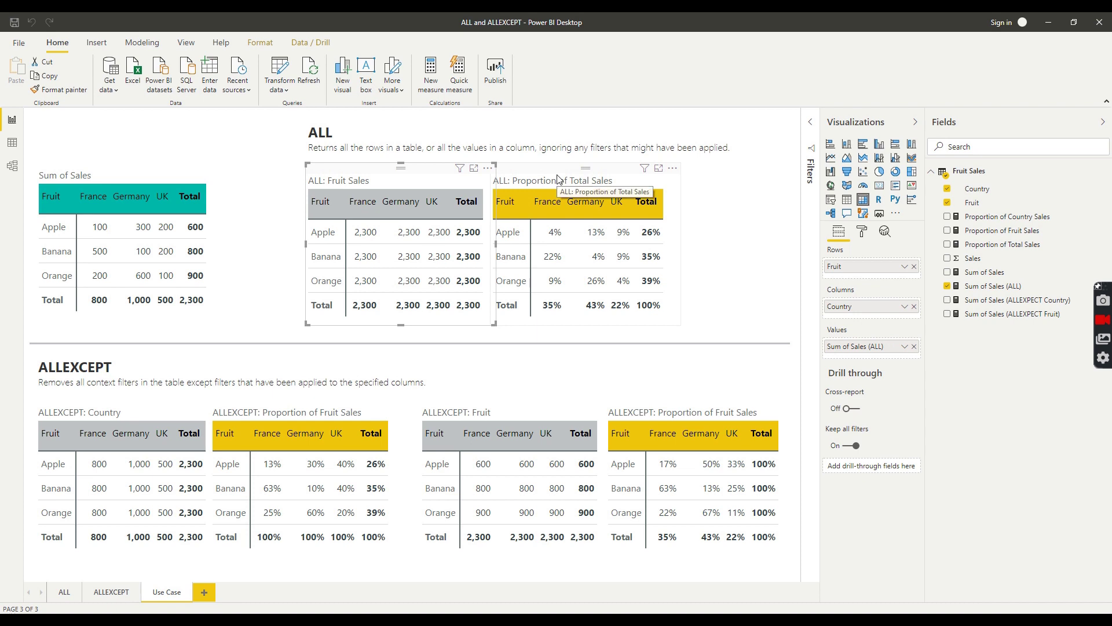
click(585, 255)
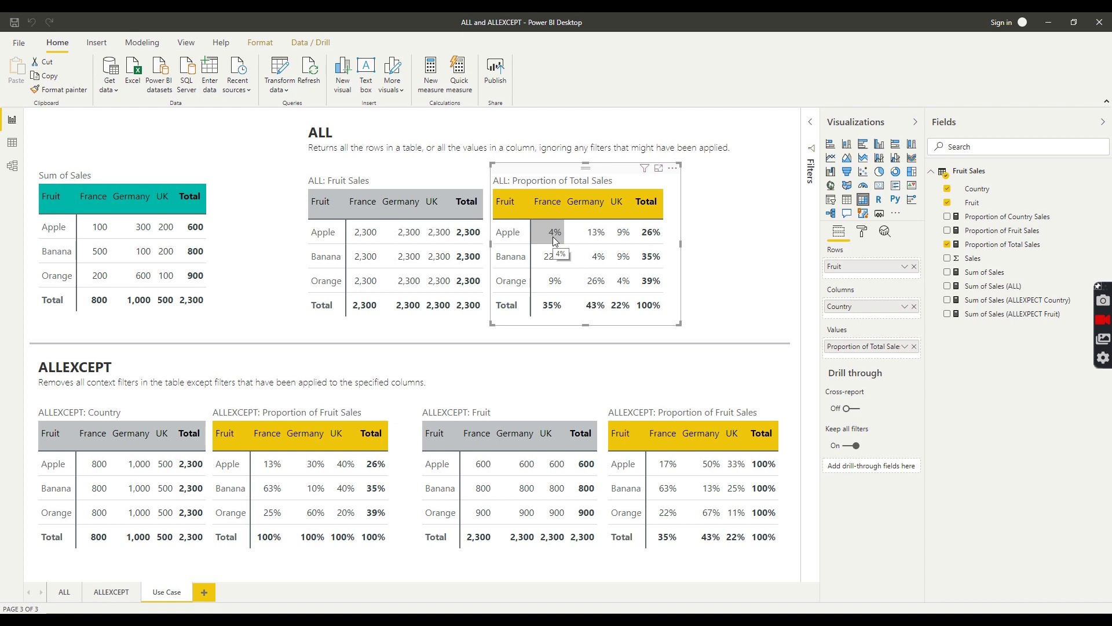
click(994, 250)
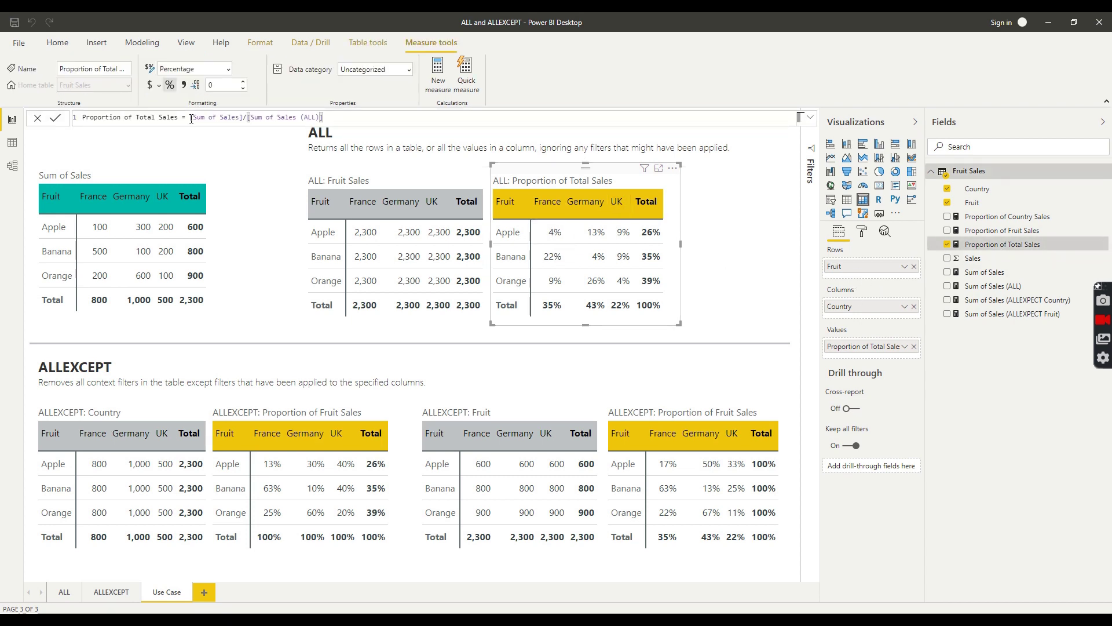
- Highlight the [Sum of Sales] numerator and [Sum of Sales (ALL)] denominator, then close the formula
drag(191, 119, 242, 118)
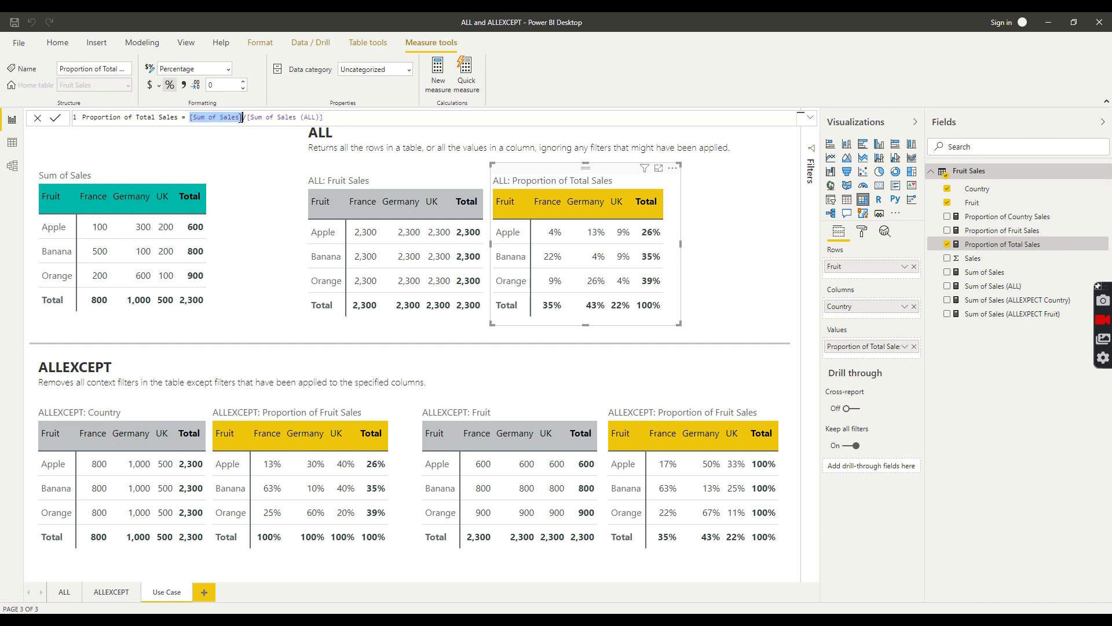
click(243, 118)
drag(247, 119, 324, 118)
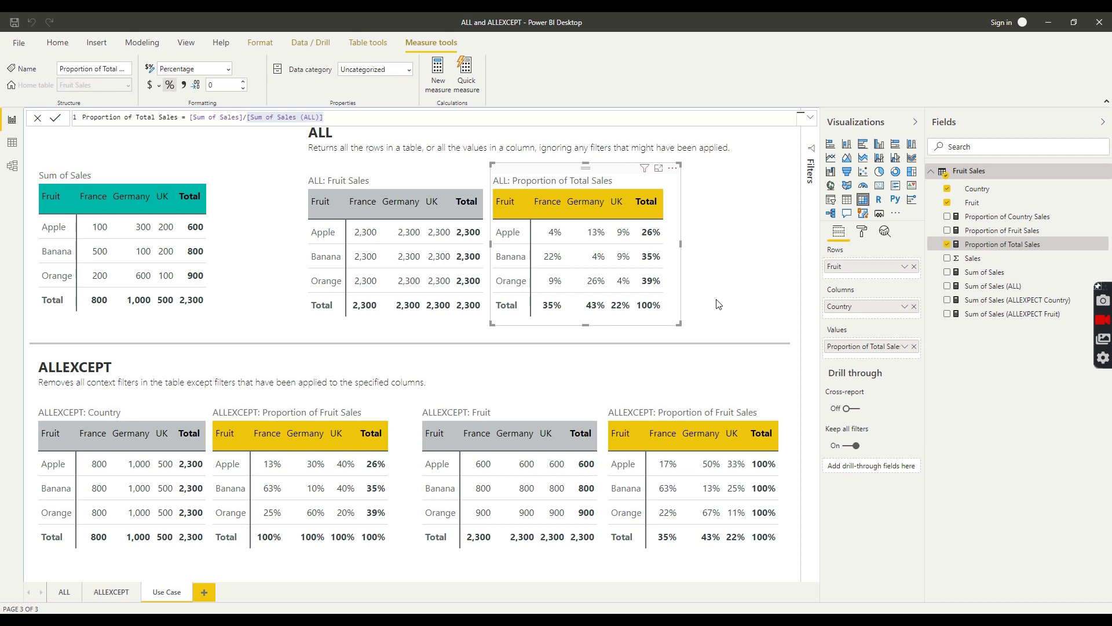
click(719, 304)
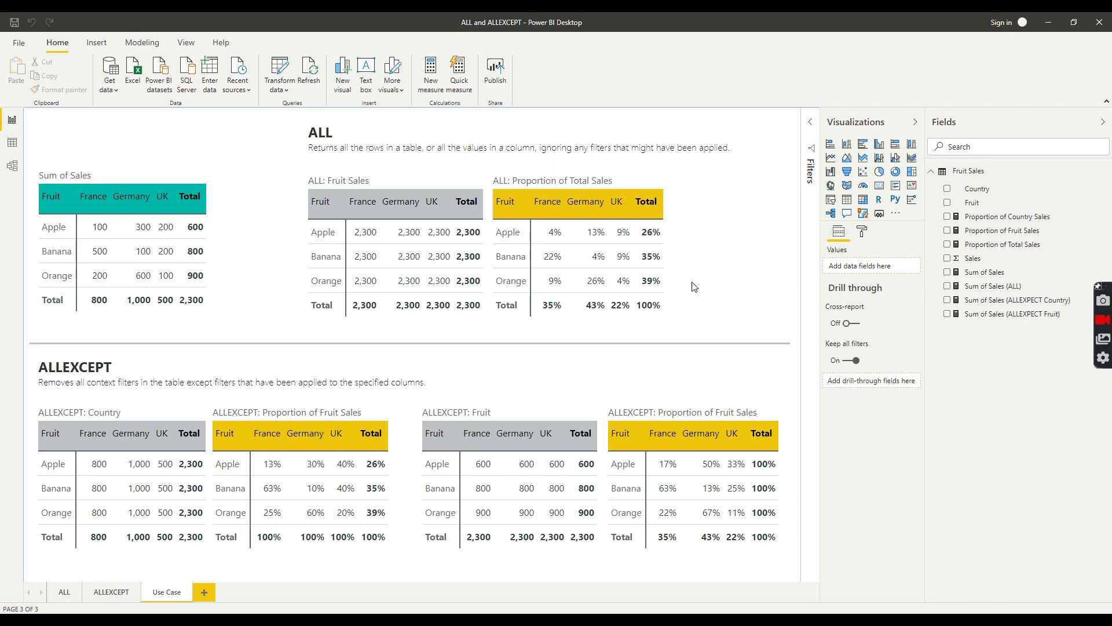
click(679, 289)
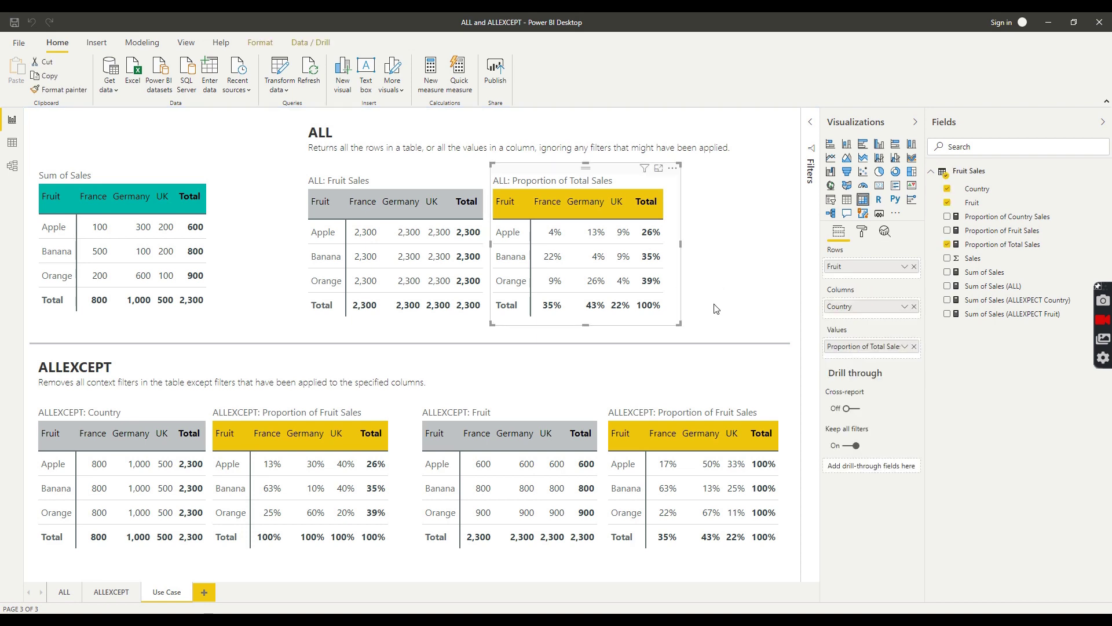
click(400, 173)
click(121, 177)
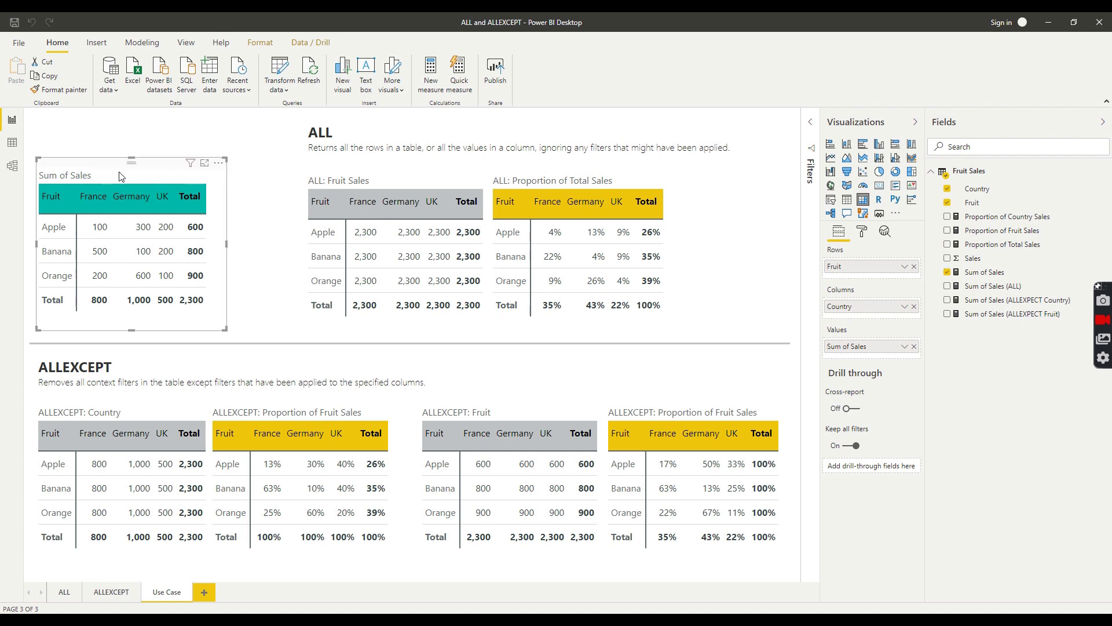
click(904, 347)
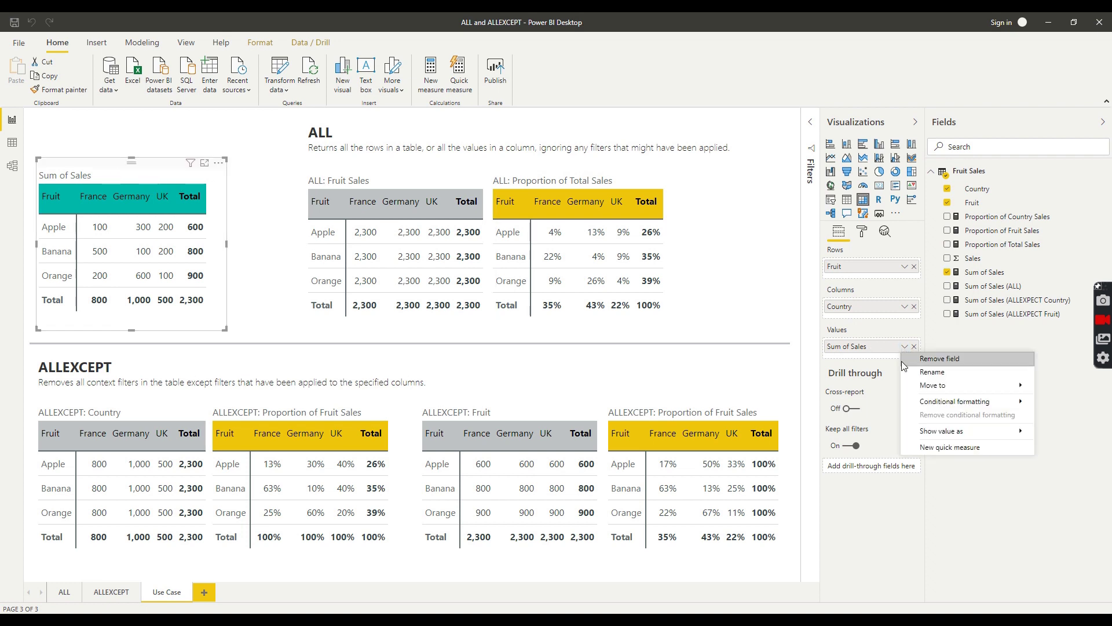
mouse_move(955, 429)
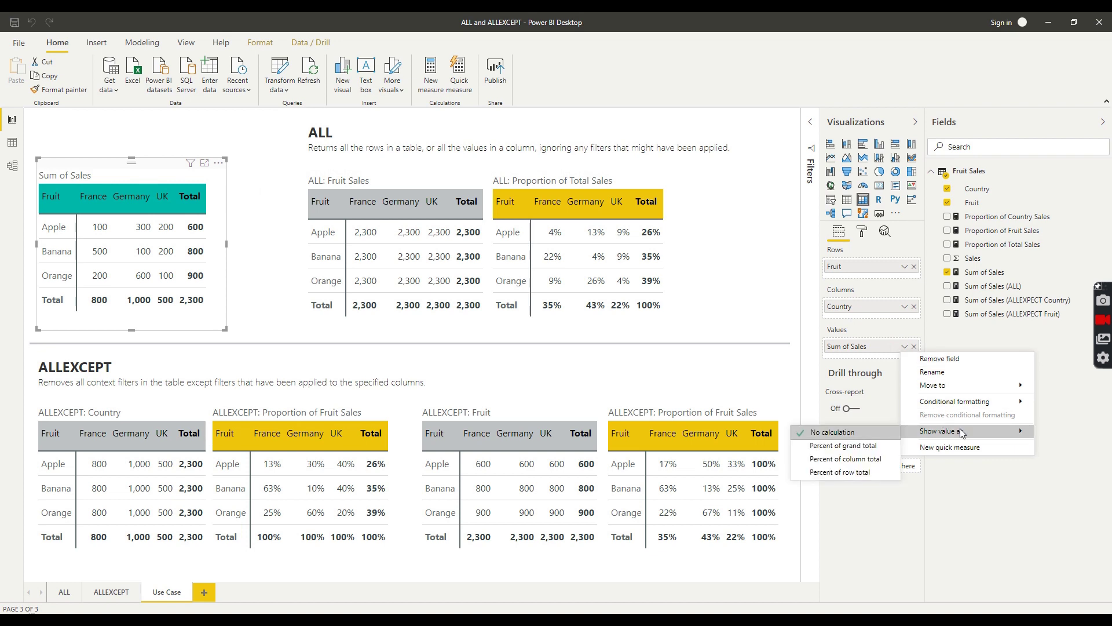
click(875, 446)
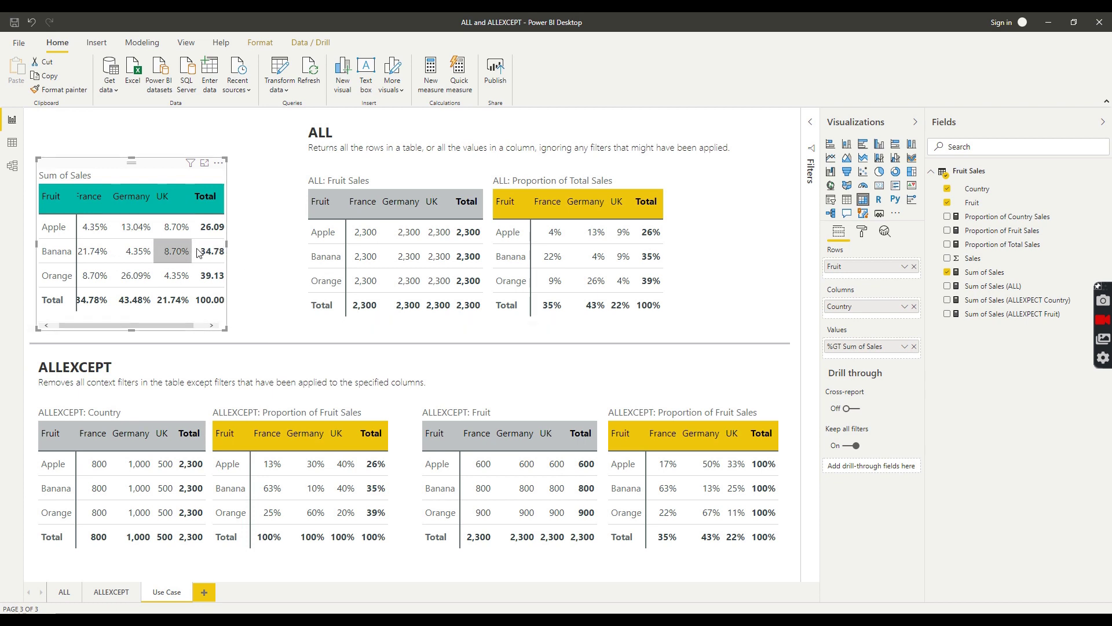
click(914, 346)
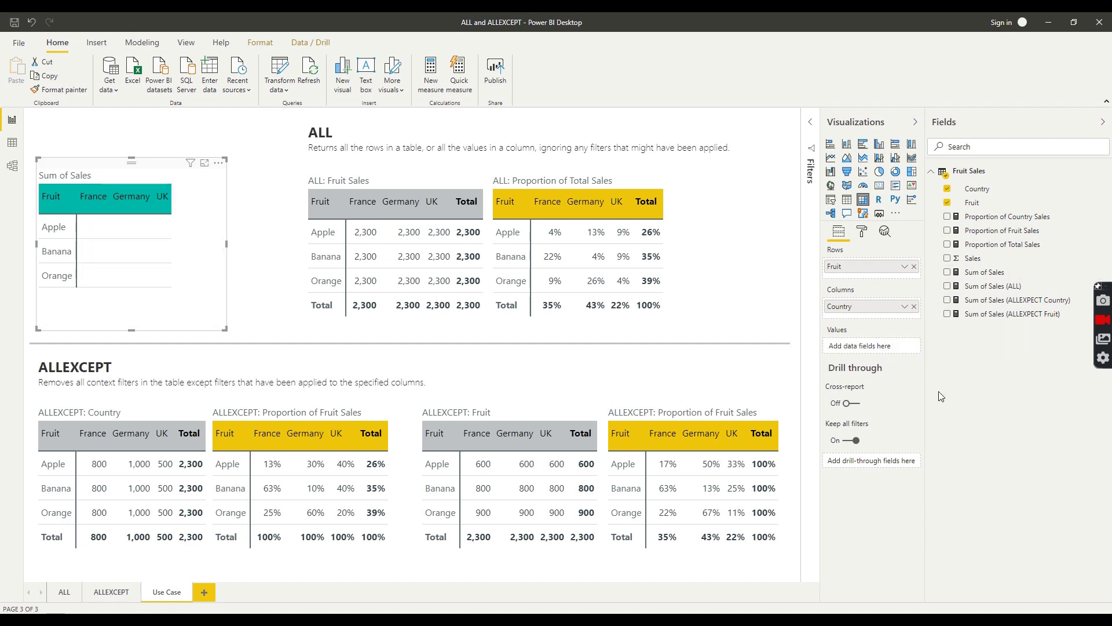
click(947, 271)
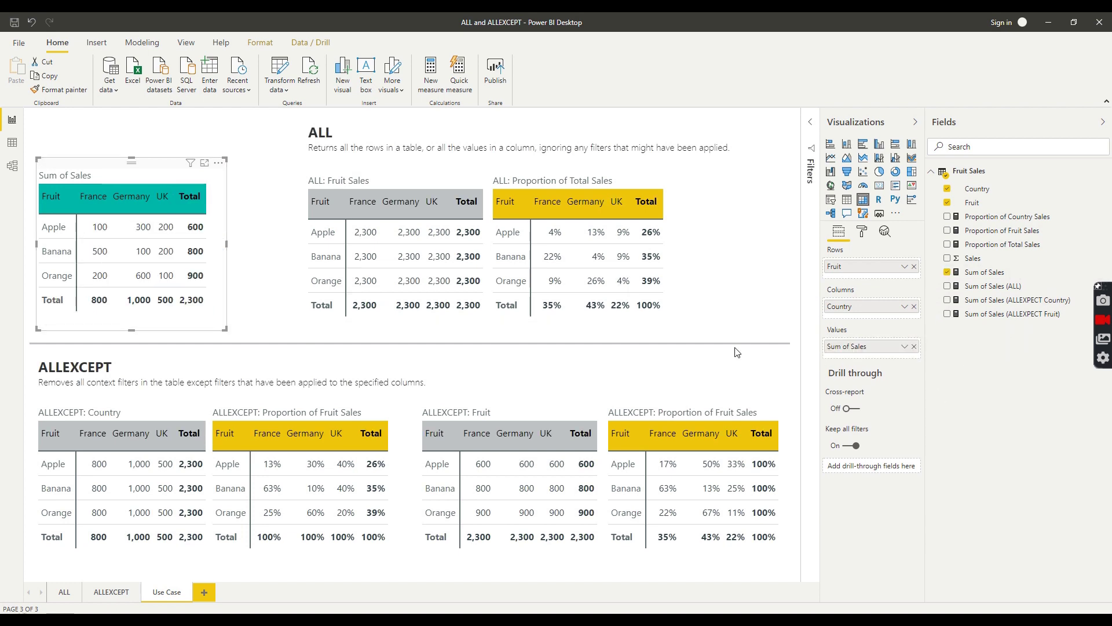
- Deselect the matrix and display the Proportion of Country Sales ALLEXCEPT formula
click(749, 282)
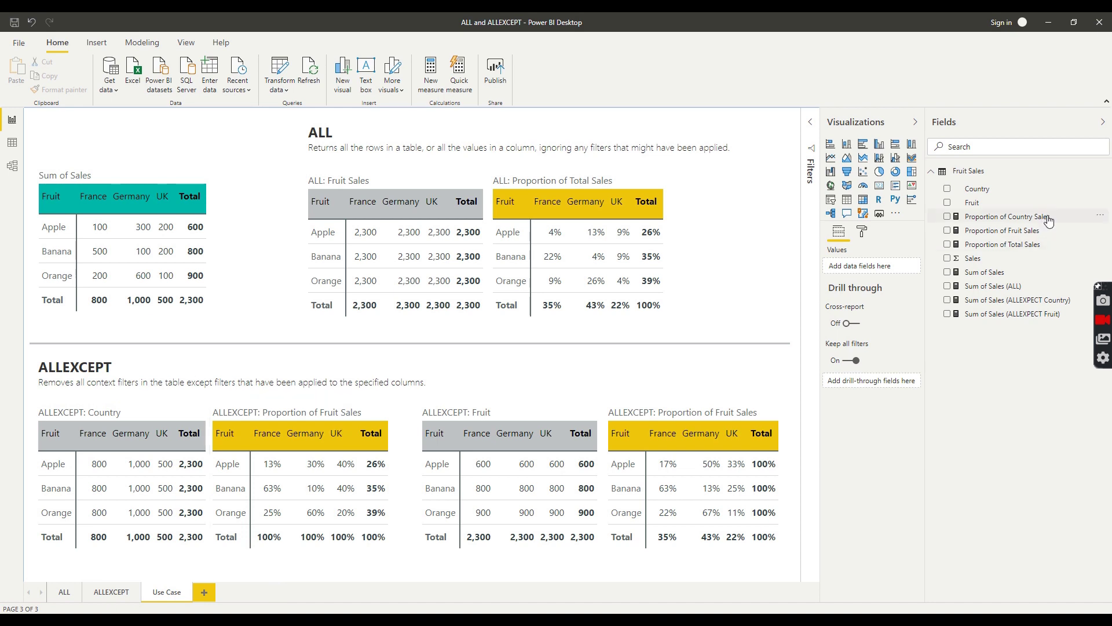
click(1036, 231)
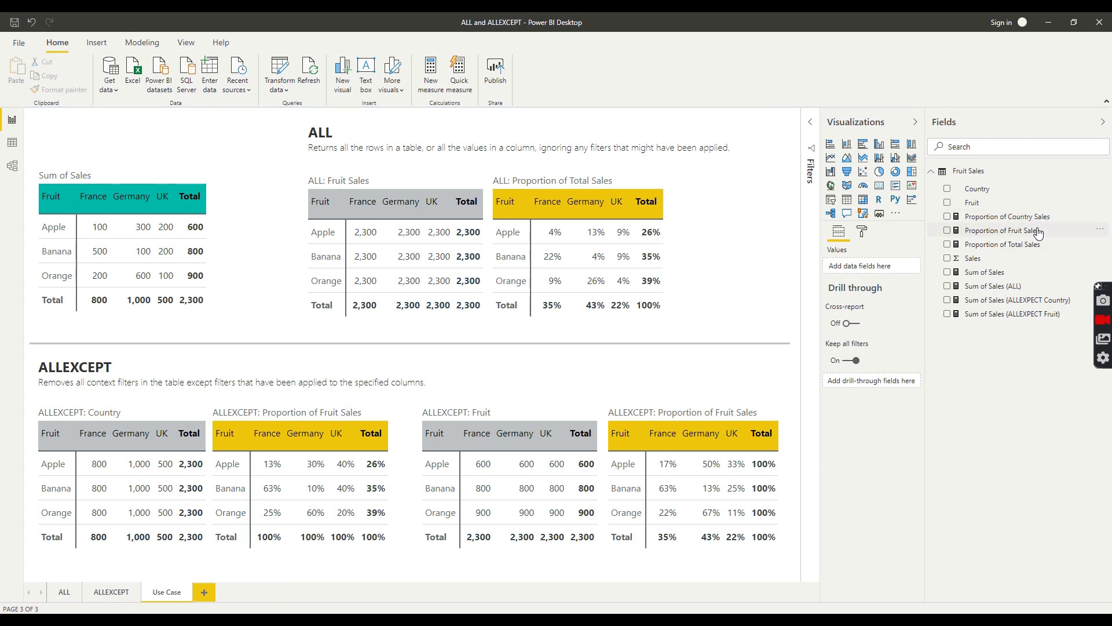
click(1022, 217)
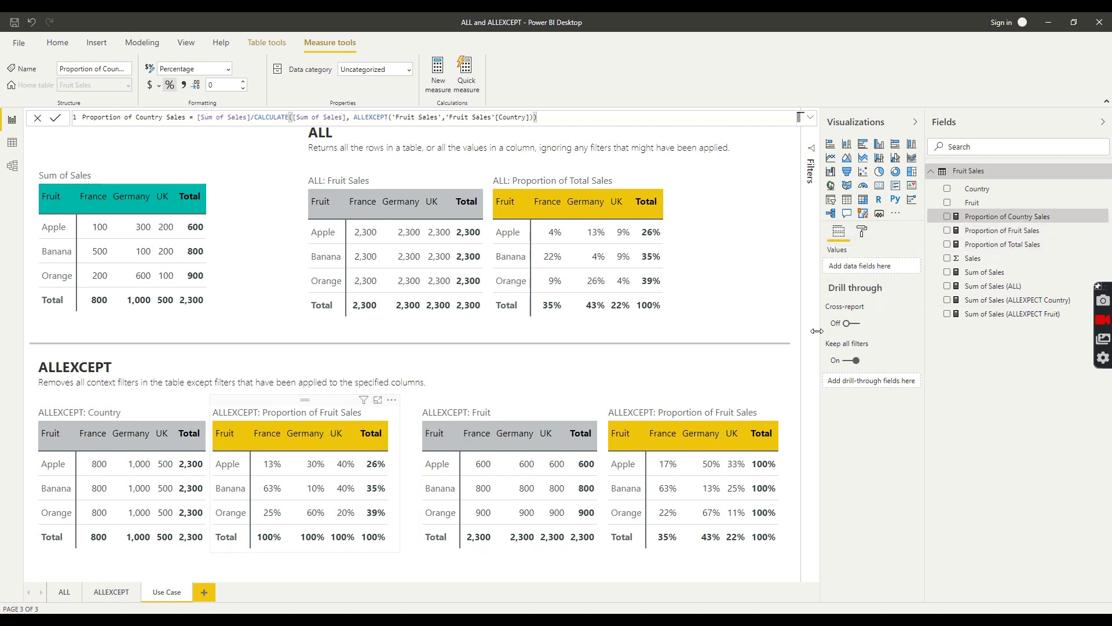
- Retitle the matrix Proportion of Country Sales and divide by [Sum of Sales (ALLEXCEPT Country)]
click(322, 415)
click(862, 232)
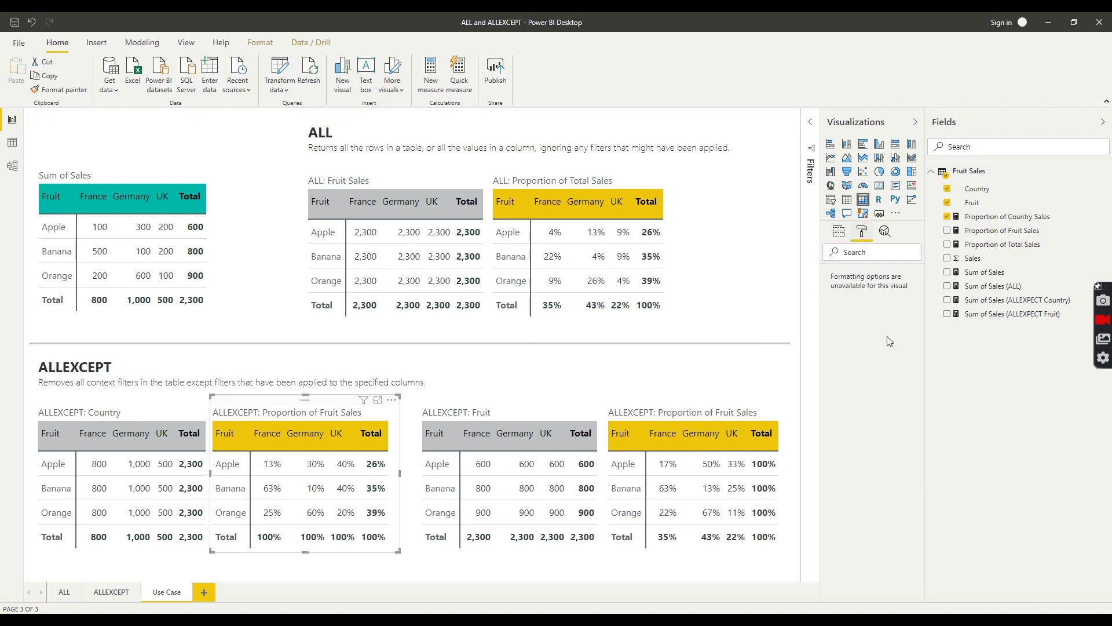
click(573, 379)
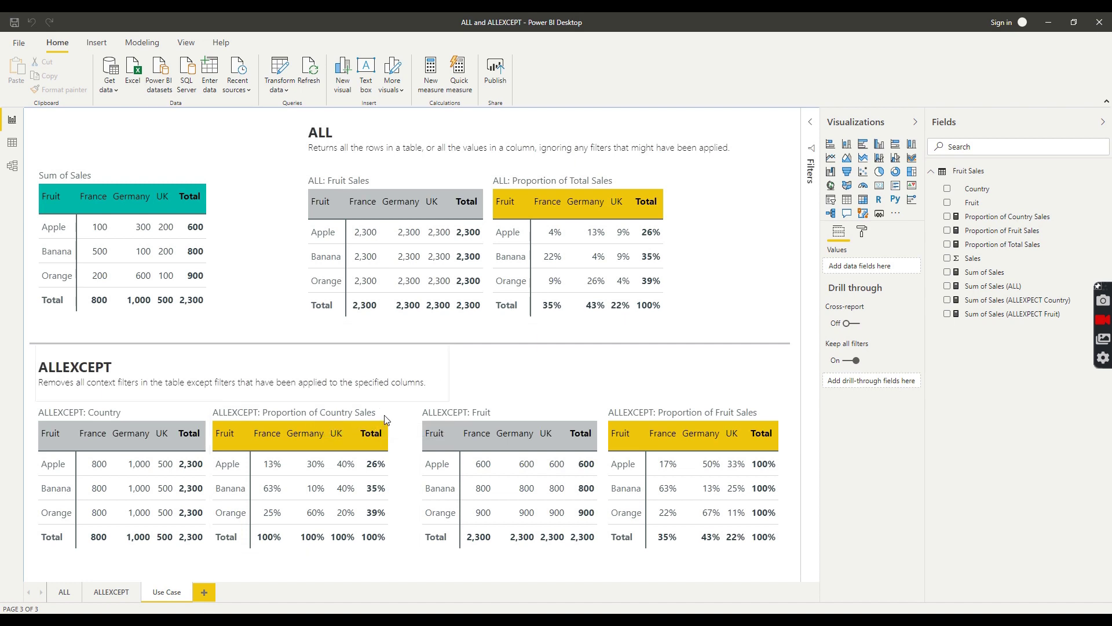
click(1014, 218)
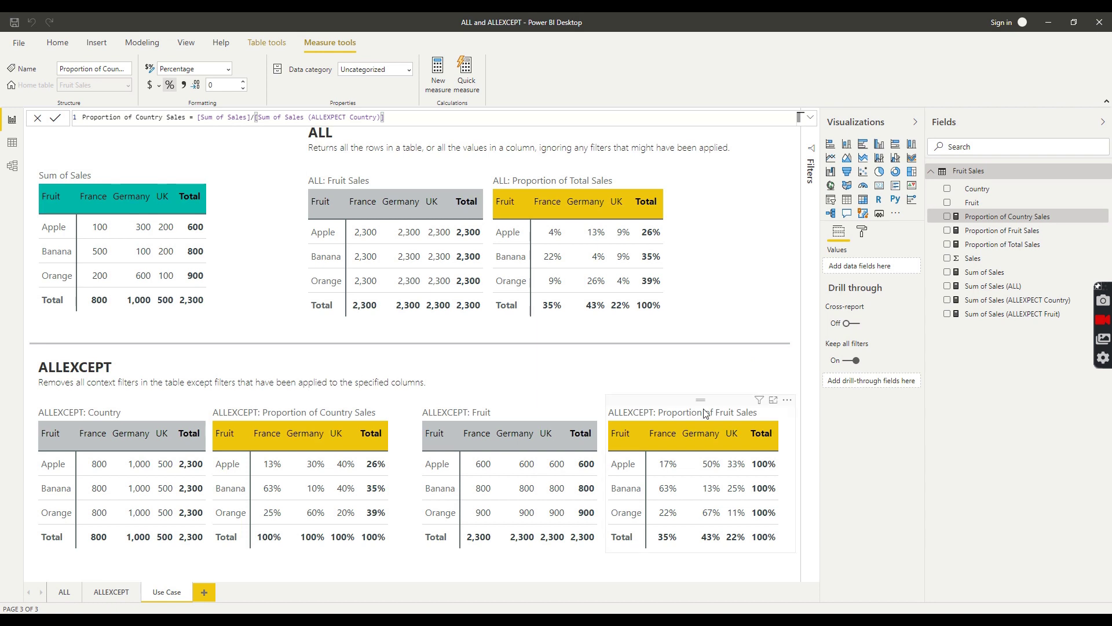
click(1031, 231)
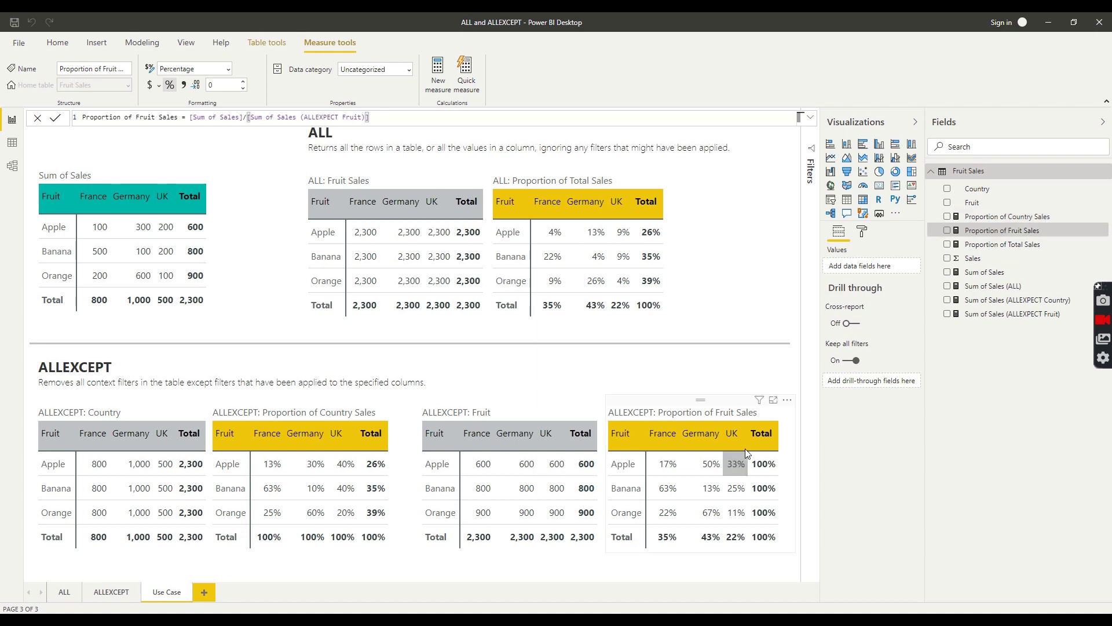